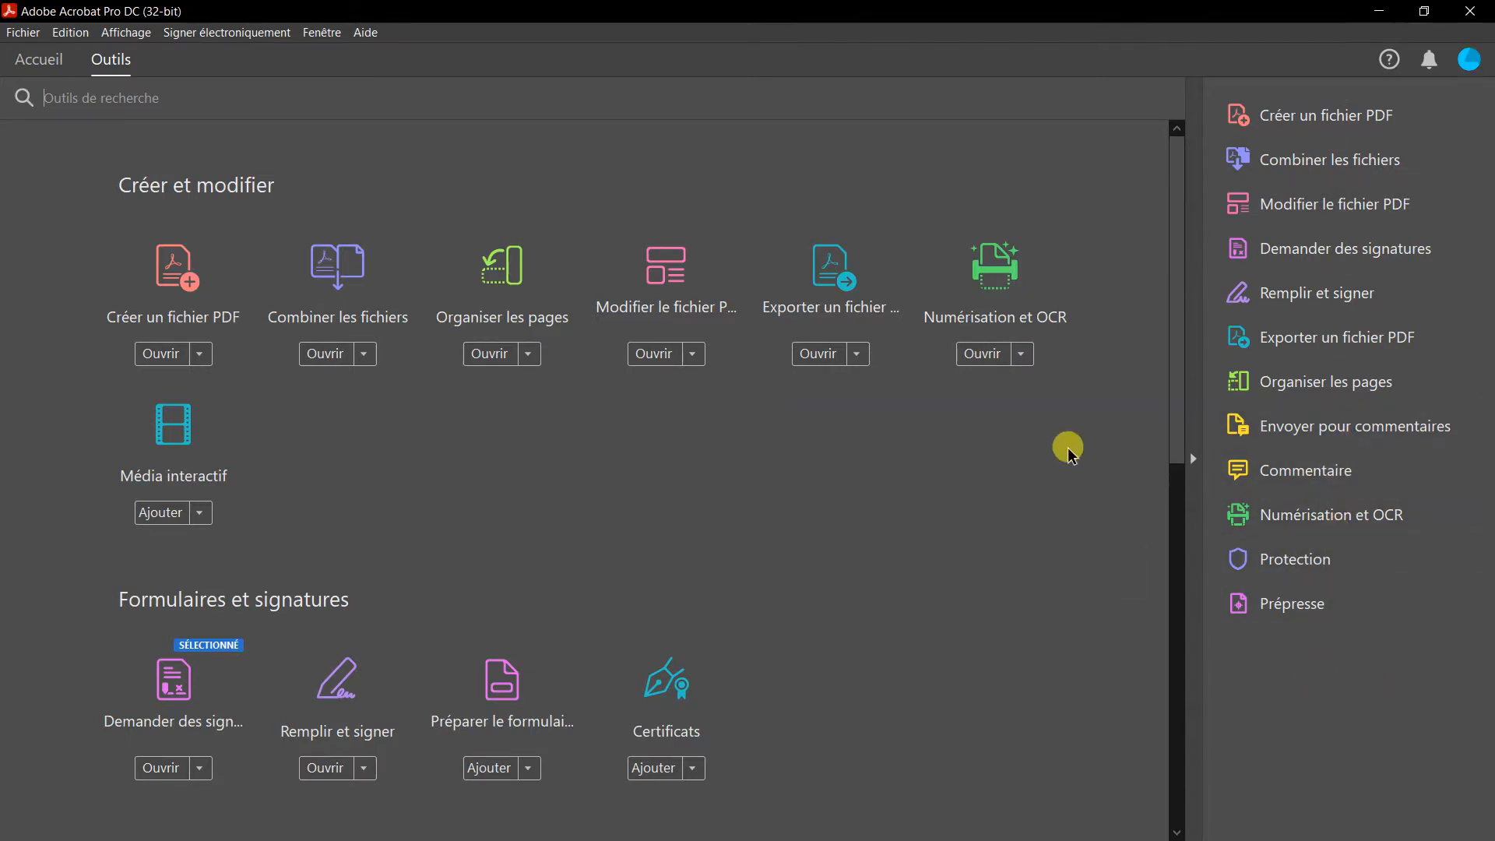
Open the photo IMG_20210919_092206 as a PDF in the Numérisation et OCR tool
{"action": "left_click", "coordinate": [997, 282]}
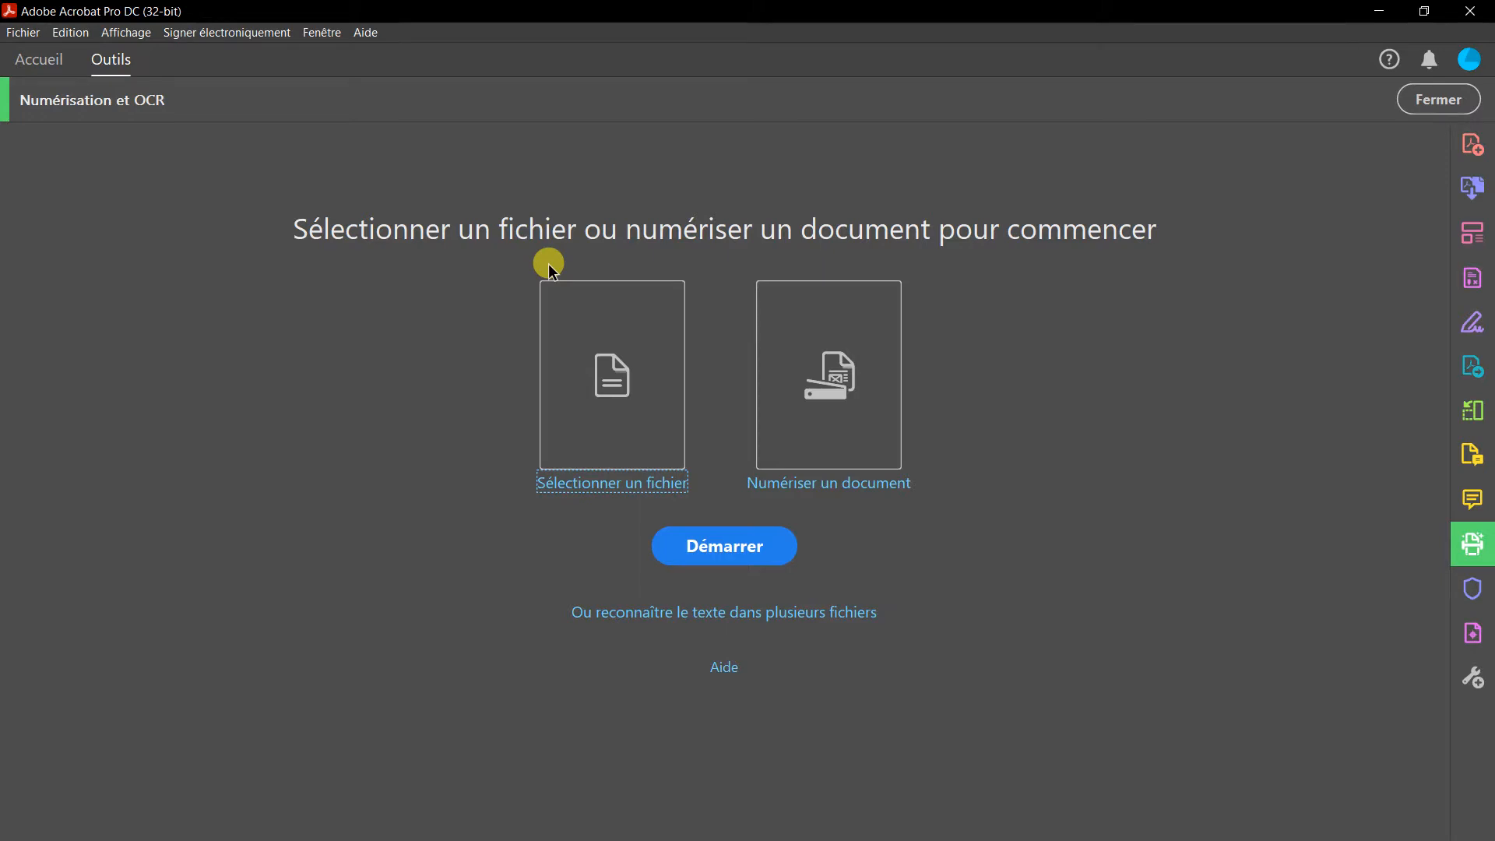
{"action": "left_click", "coordinate": [631, 489]}
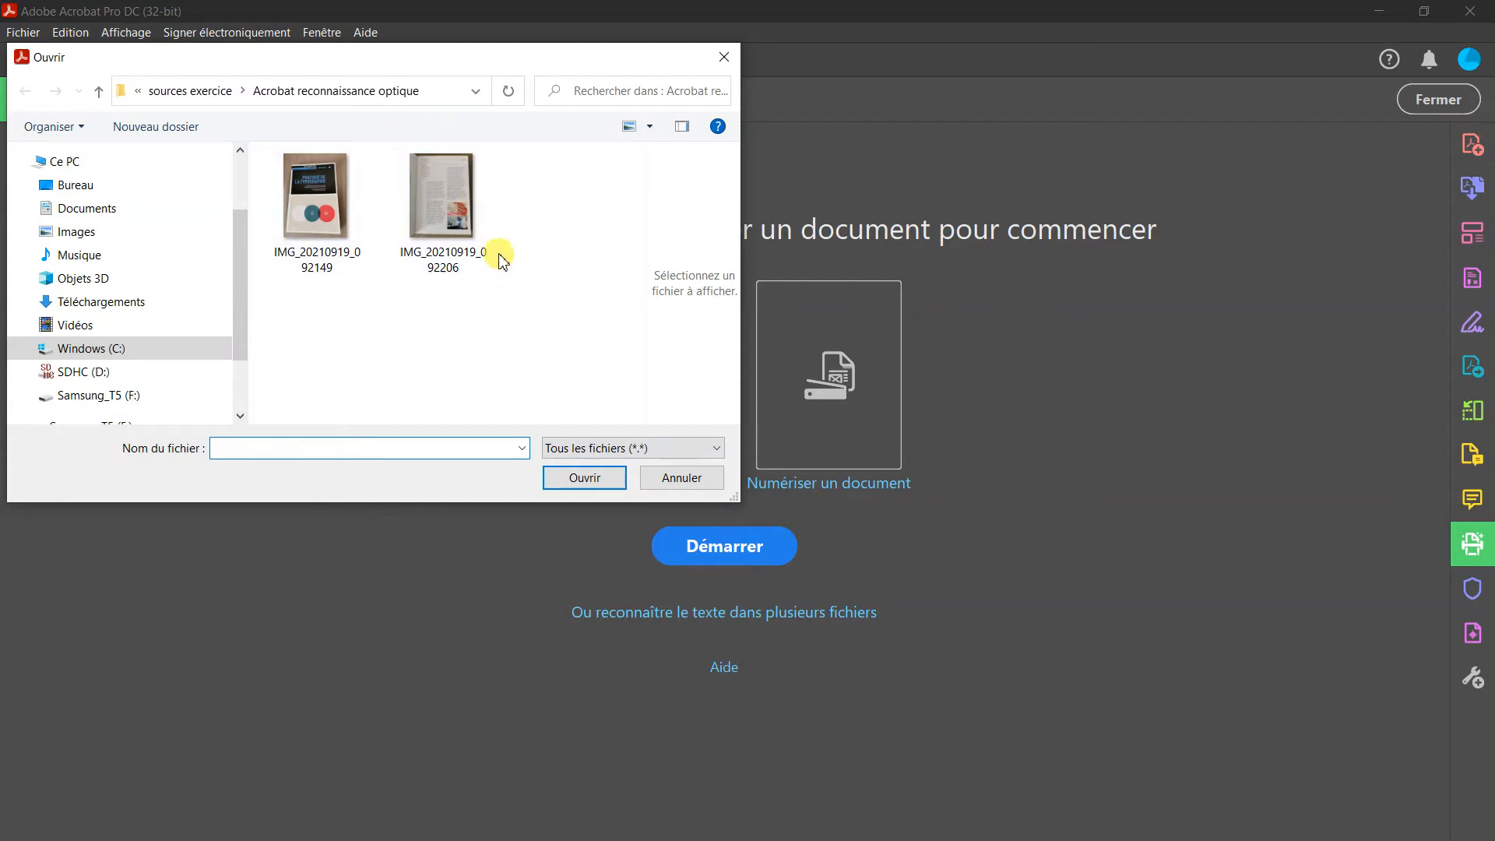
{"action": "left_click", "coordinate": [459, 208]}
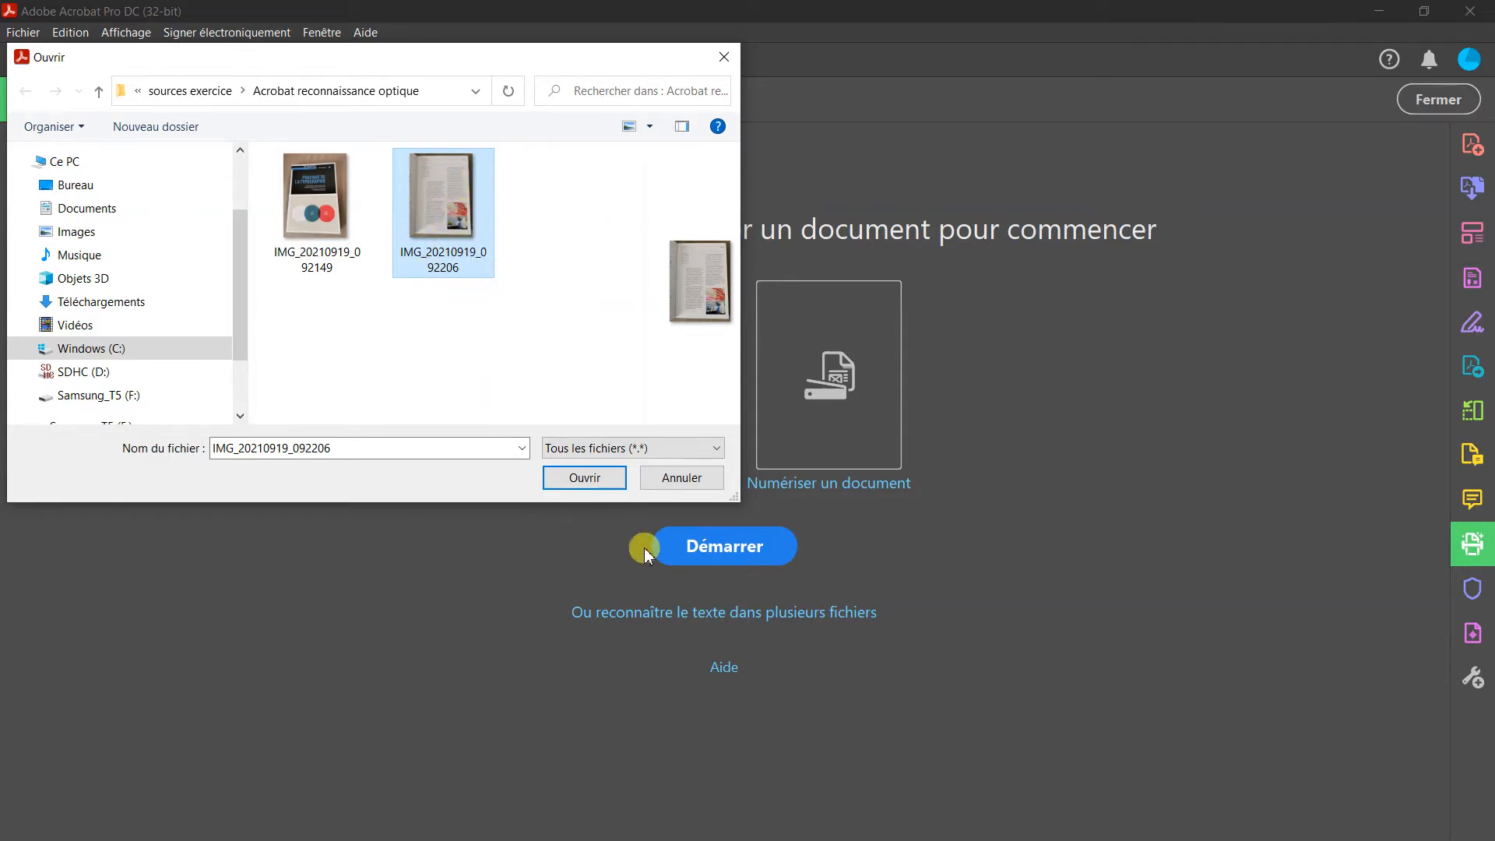
{"action": "left_click", "coordinate": [600, 483]}
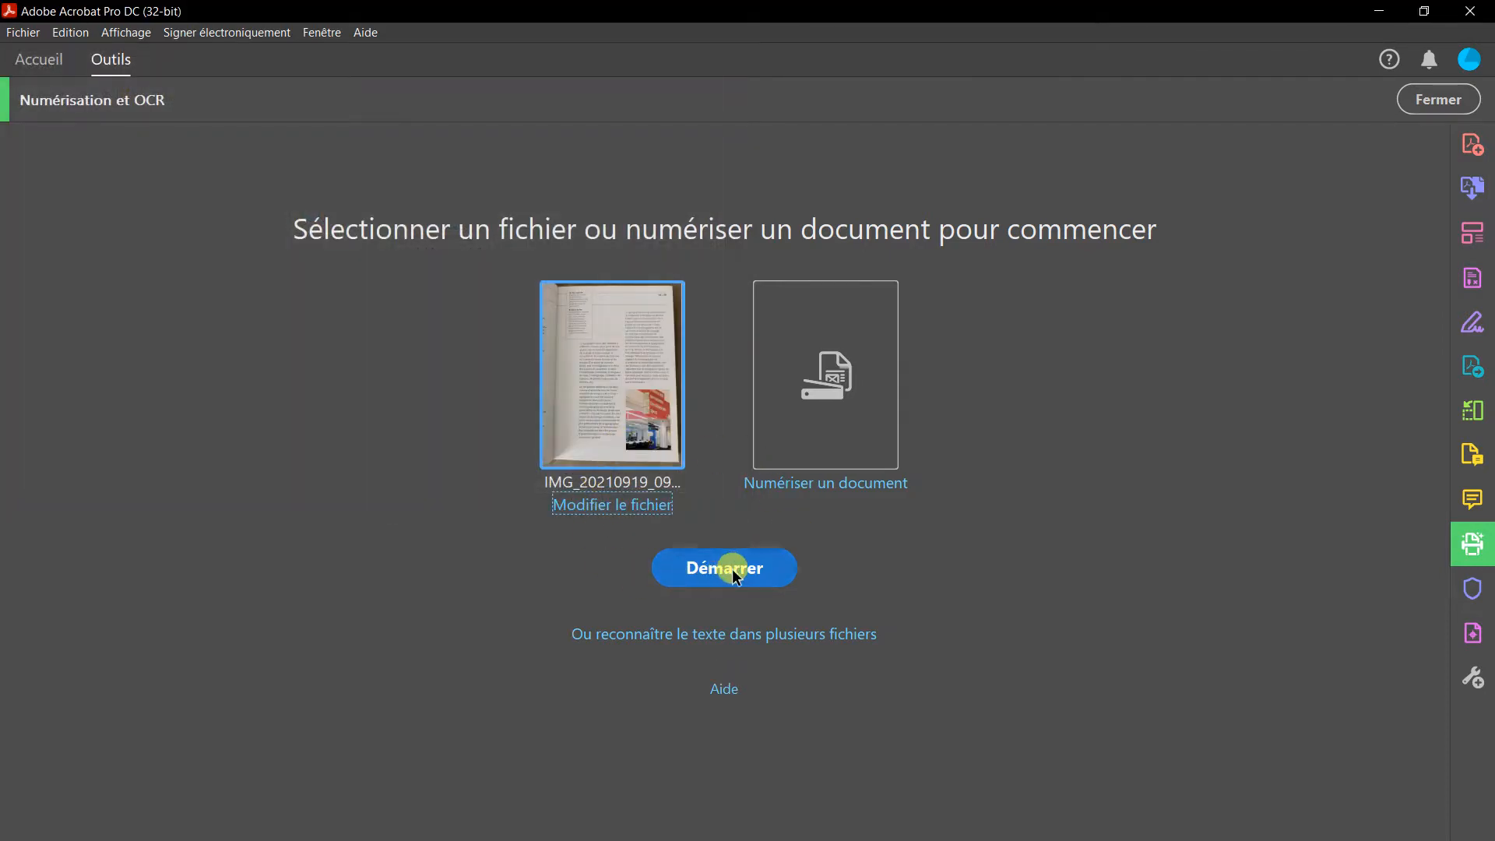
{"action": "left_click", "coordinate": [734, 575]}
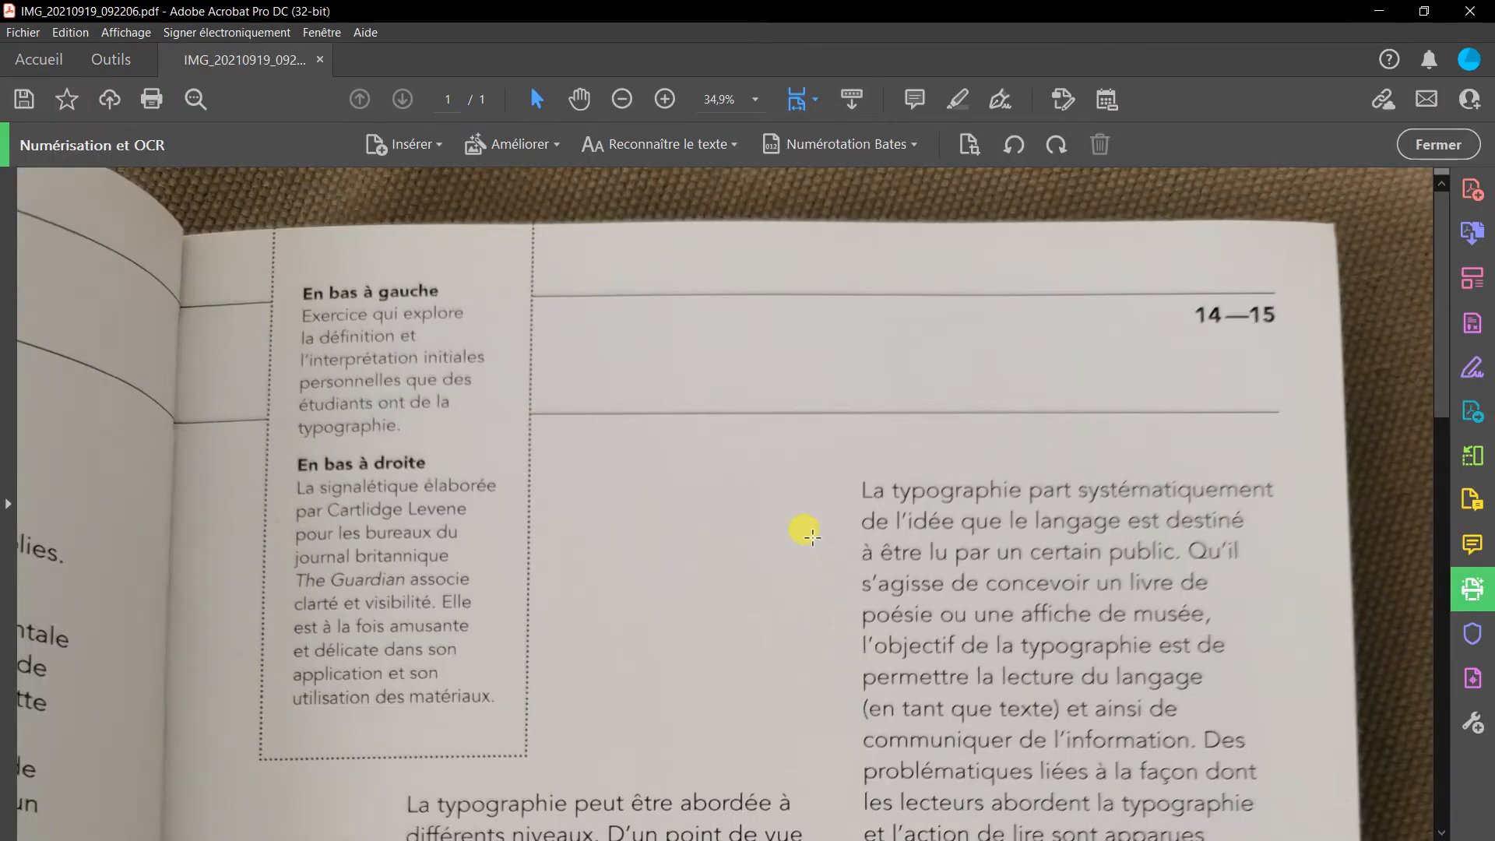
{"action": "scroll", "coordinate": [740, 495], "scroll_direction": "down", "scroll_amount": 10}
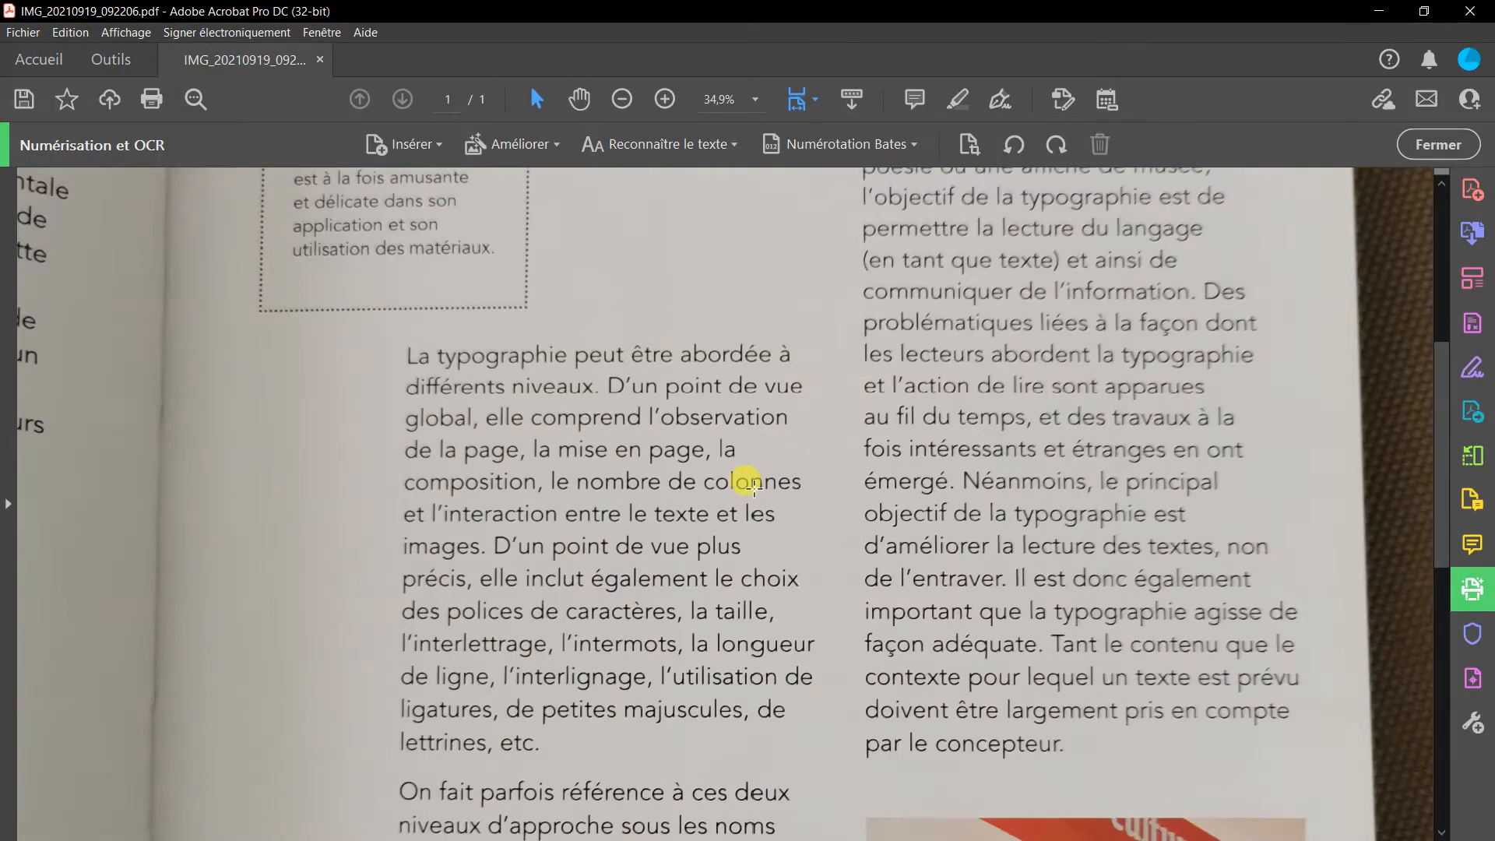
{"action": "left_click", "coordinate": [622, 99]}
{"action": "left_click", "coordinate": [621, 98]}
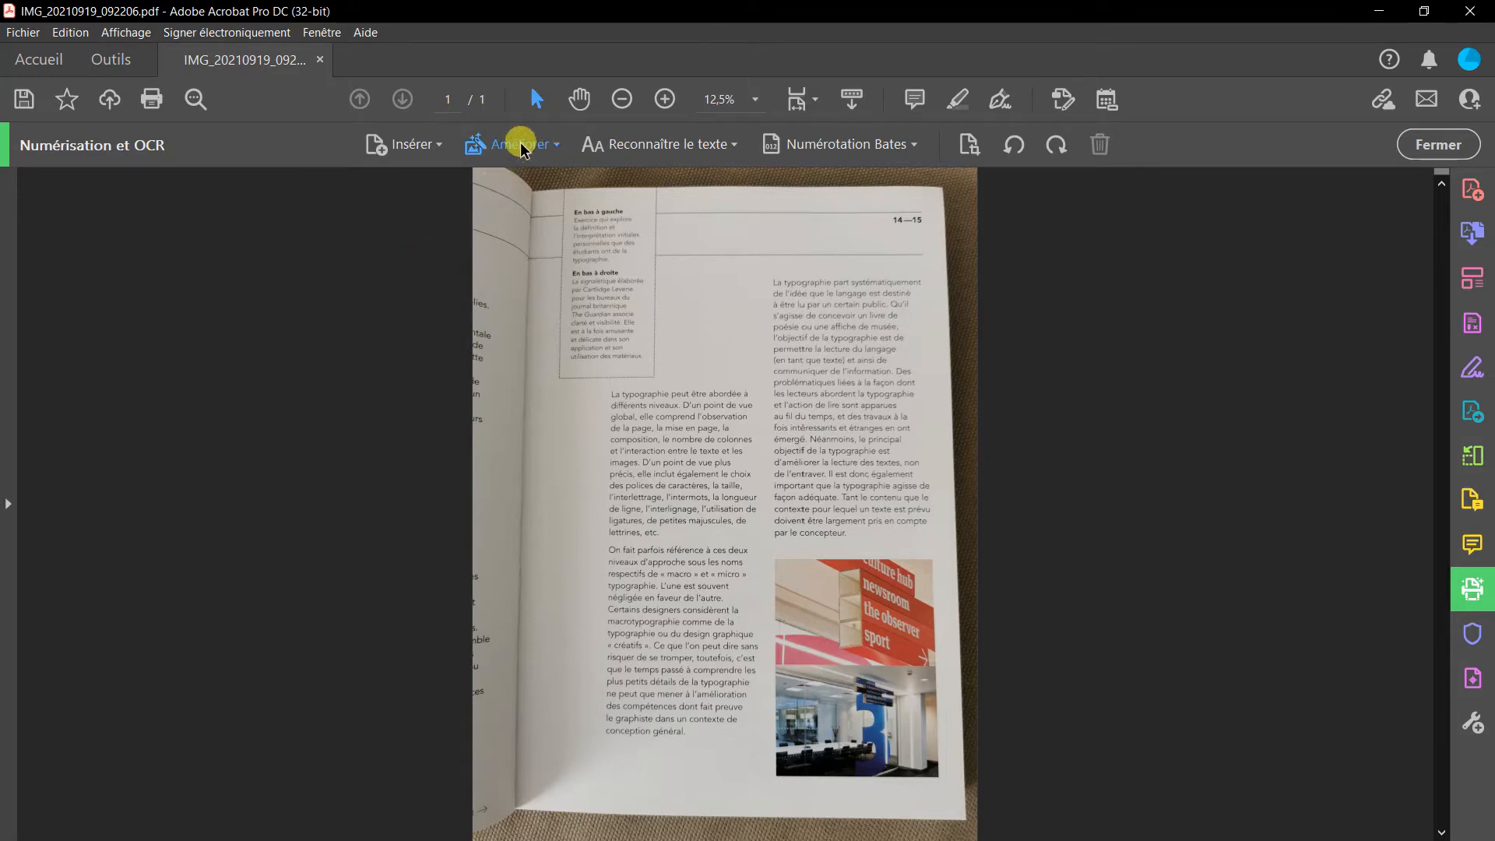
{"action": "left_click", "coordinate": [438, 146]}
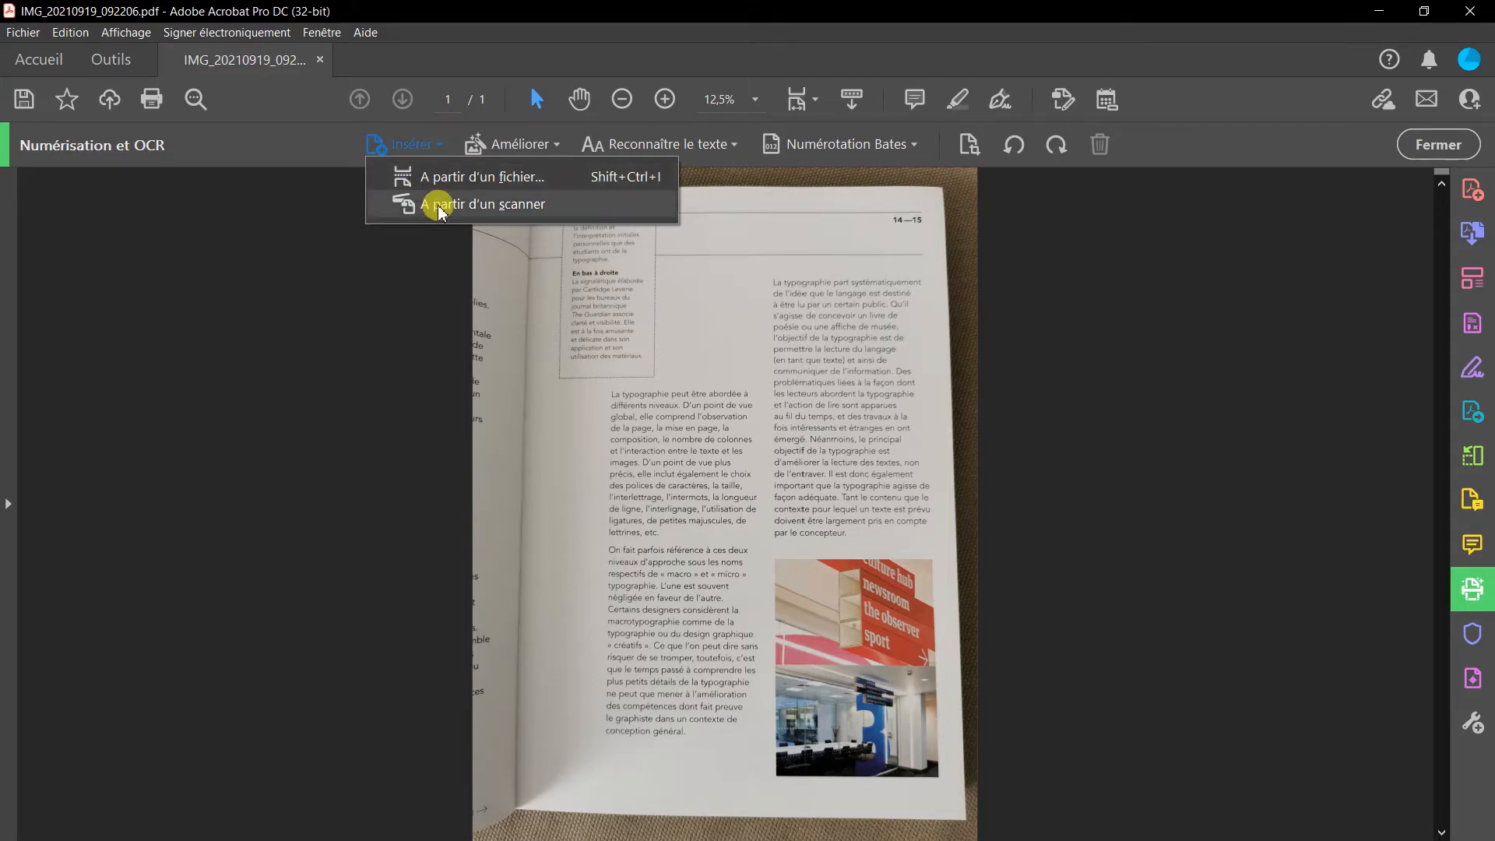
{"action": "left_click", "coordinate": [312, 154]}
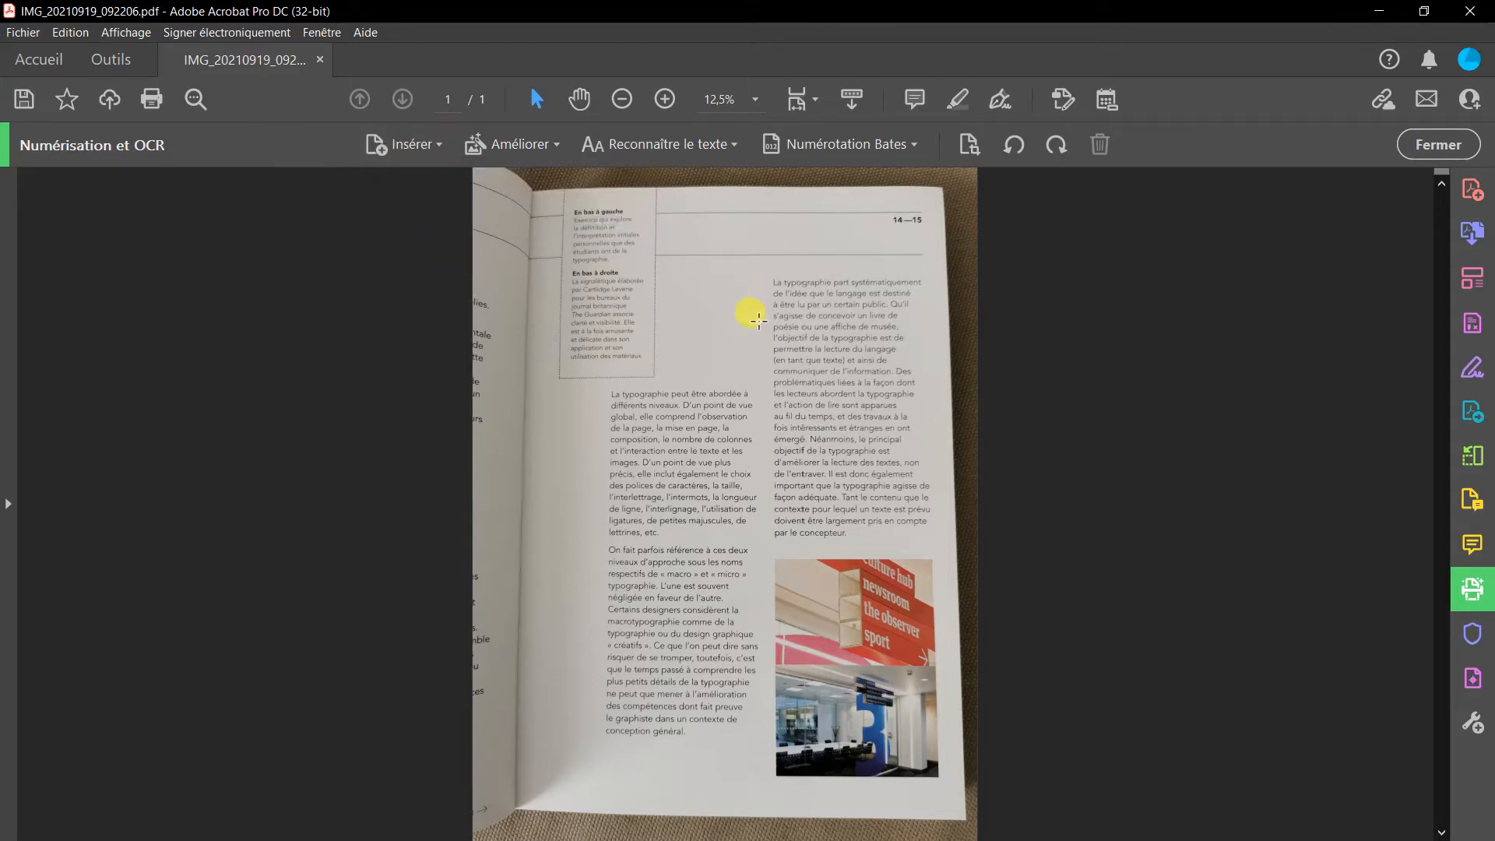
Start enhancing the page as a camera image and fit the border corners to the main book page, excluding the adjoining page
{"action": "left_click", "coordinate": [556, 148]}
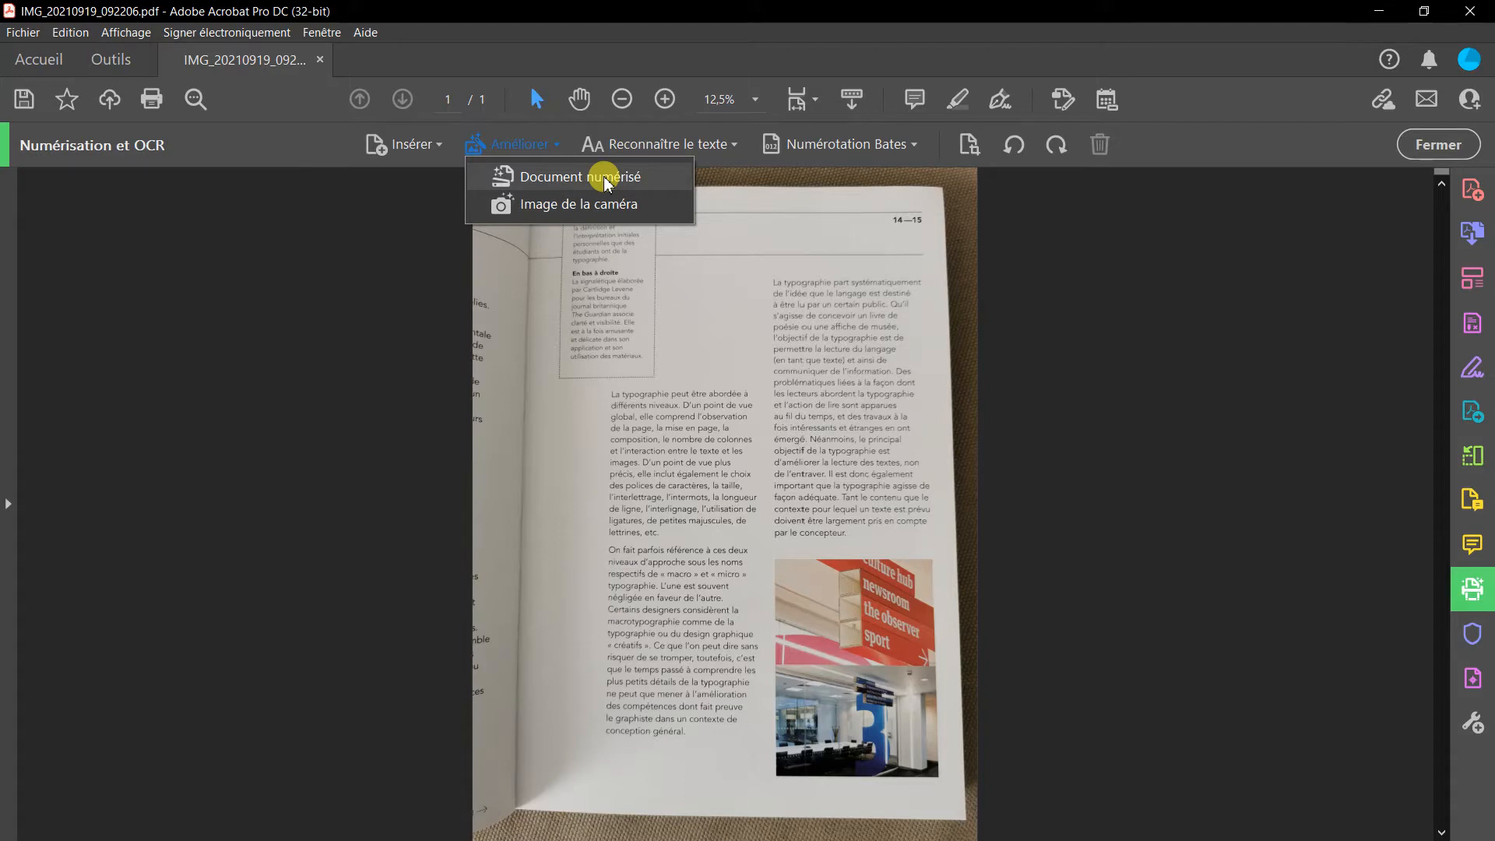
{"action": "left_click", "coordinate": [552, 207]}
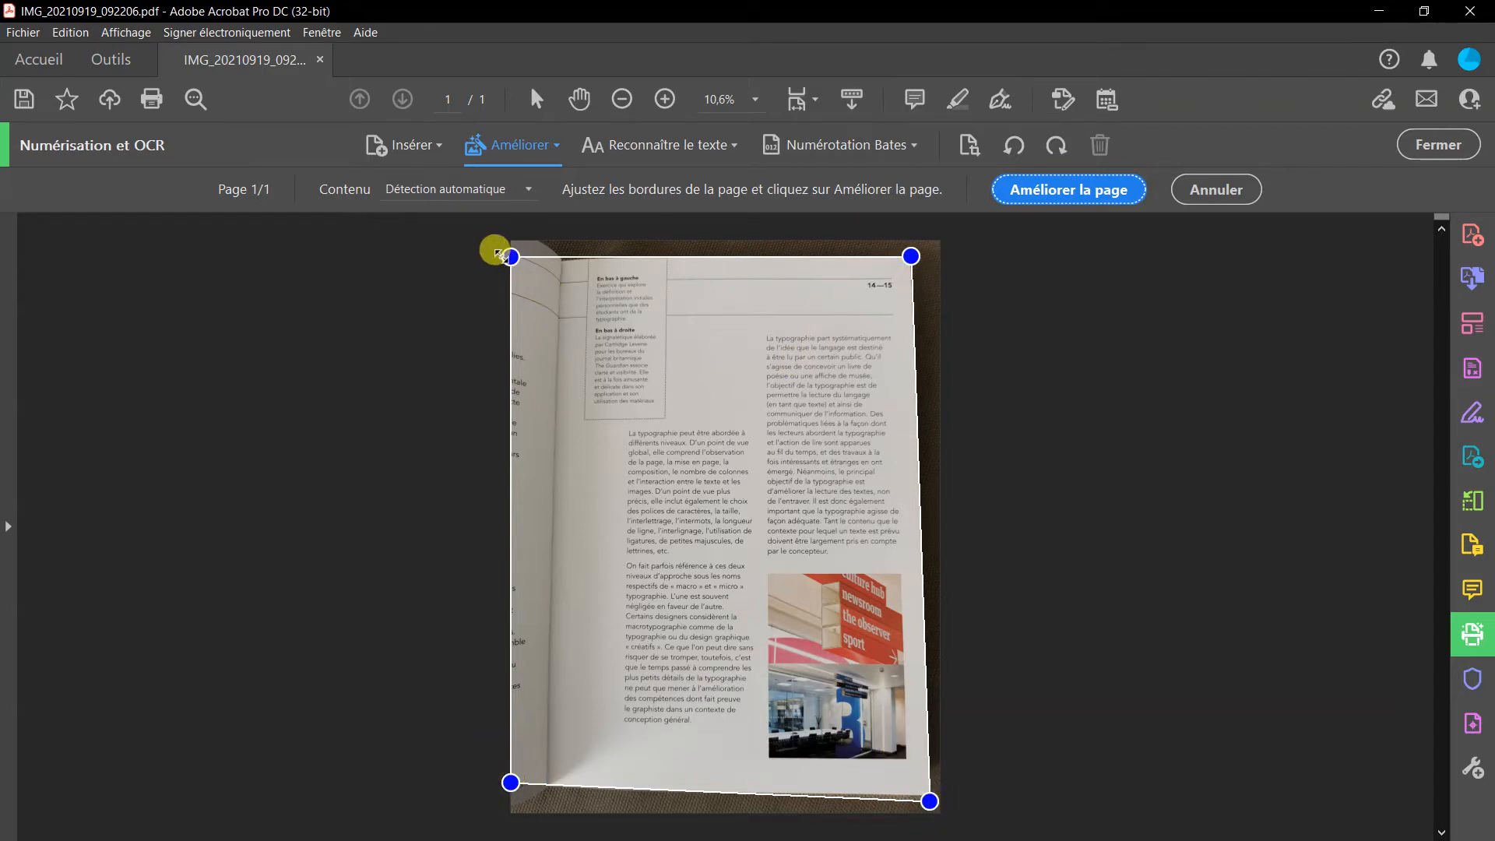
{"action": "left_click_drag", "start_coordinate": [503, 251], "coordinate": [560, 259]}
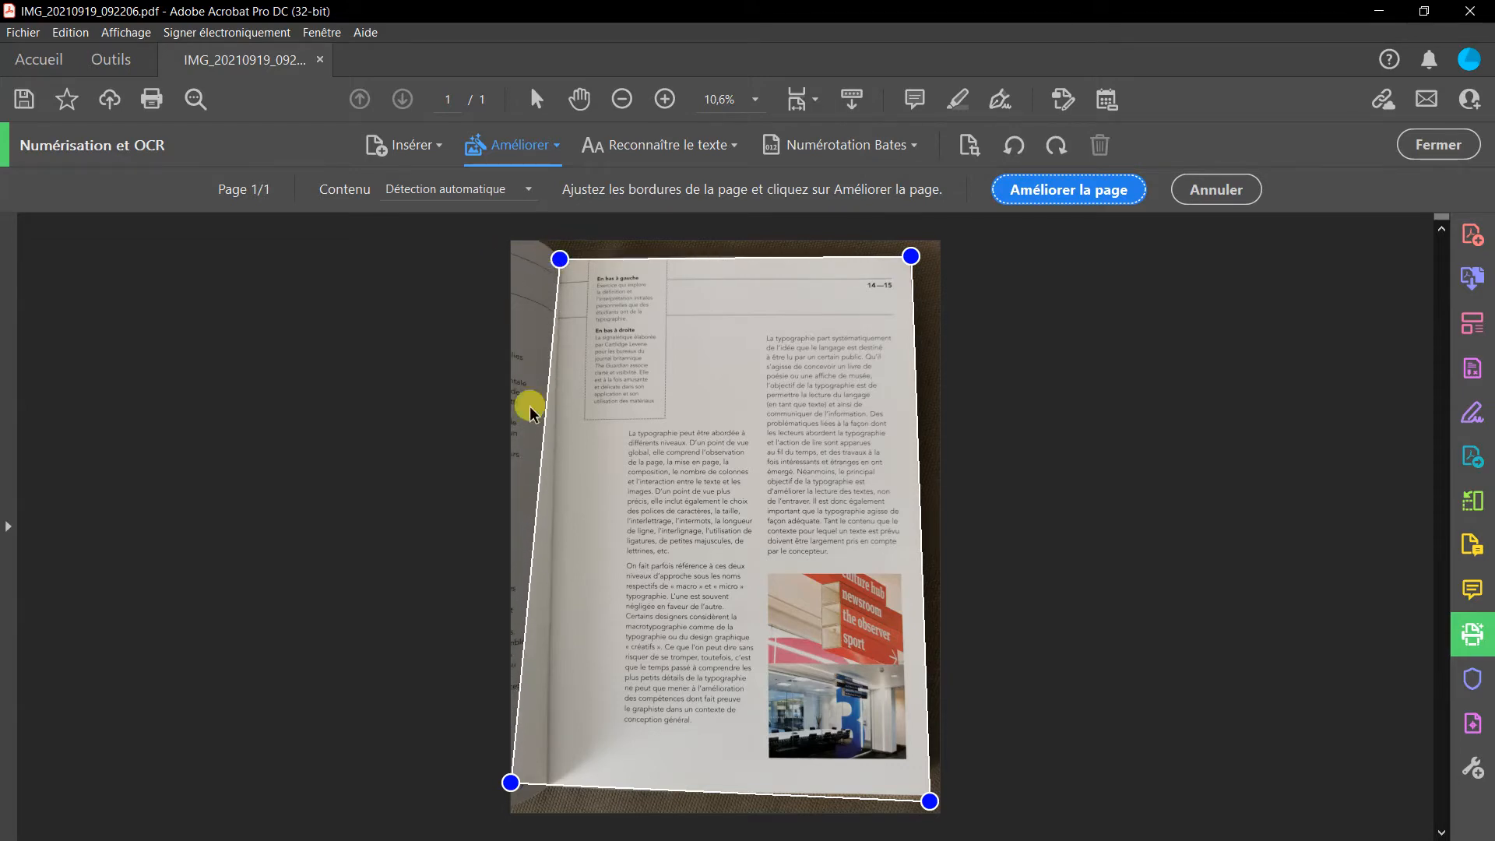
{"action": "left_click_drag", "start_coordinate": [510, 782], "coordinate": [546, 786]}
{"action": "left_click_drag", "start_coordinate": [929, 801], "coordinate": [928, 795]}
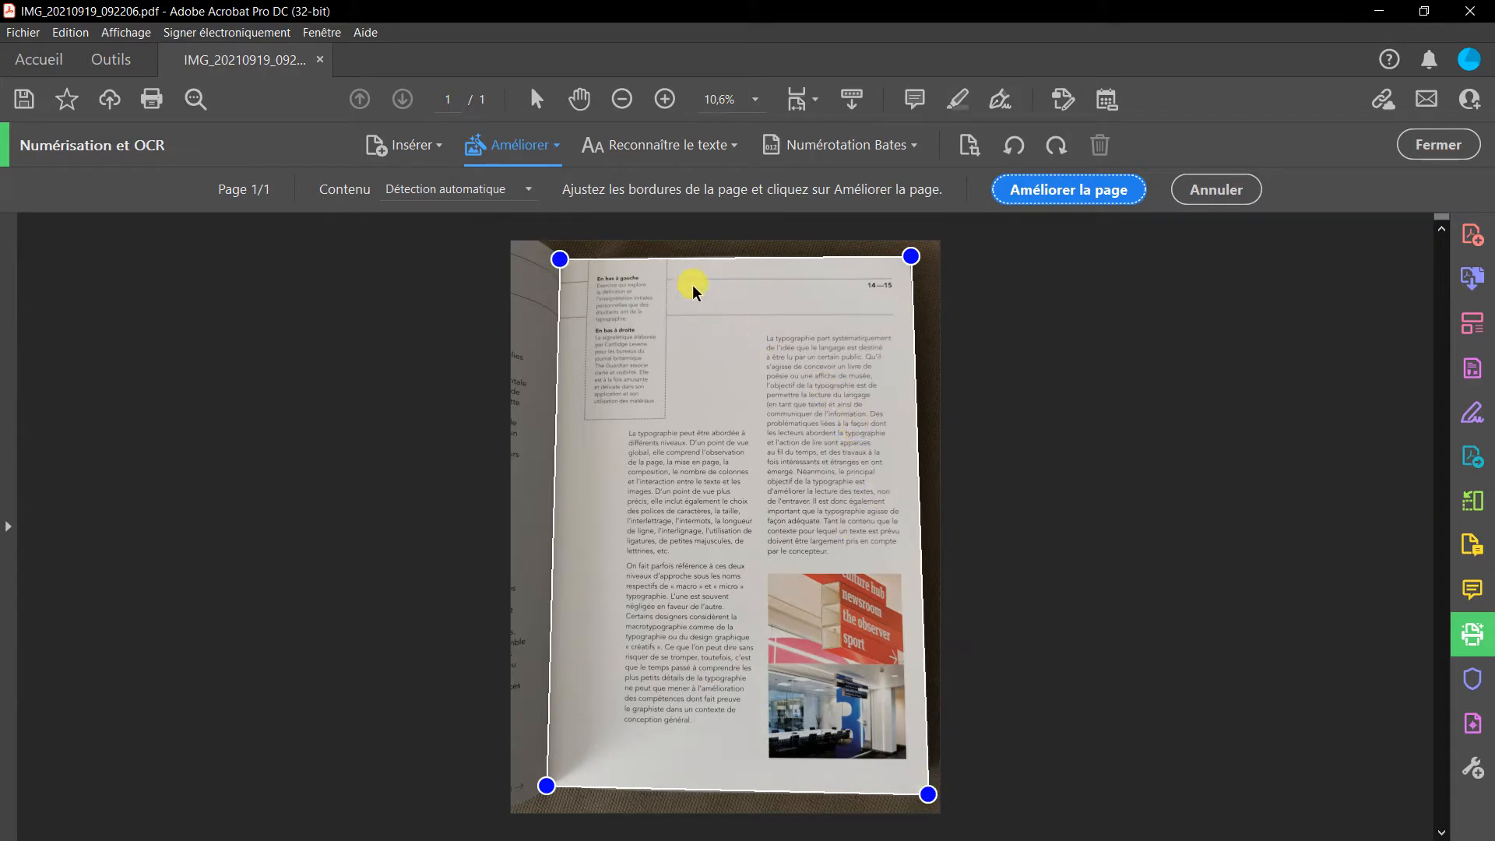
Apply the page enhancement with the content type kept on Détection automatique
{"action": "left_click", "coordinate": [529, 189]}
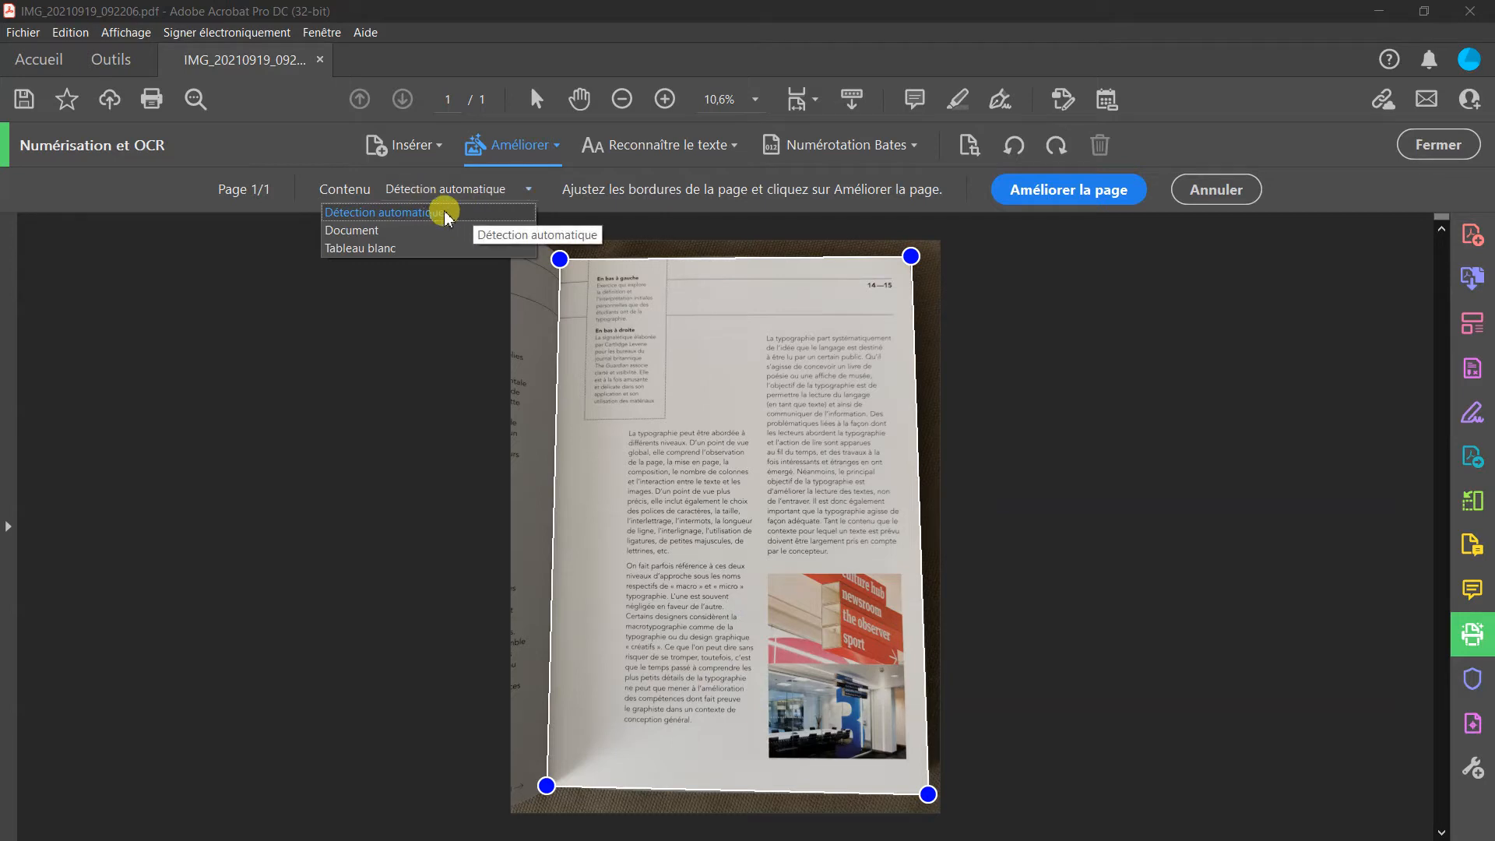
{"action": "left_click", "coordinate": [836, 215]}
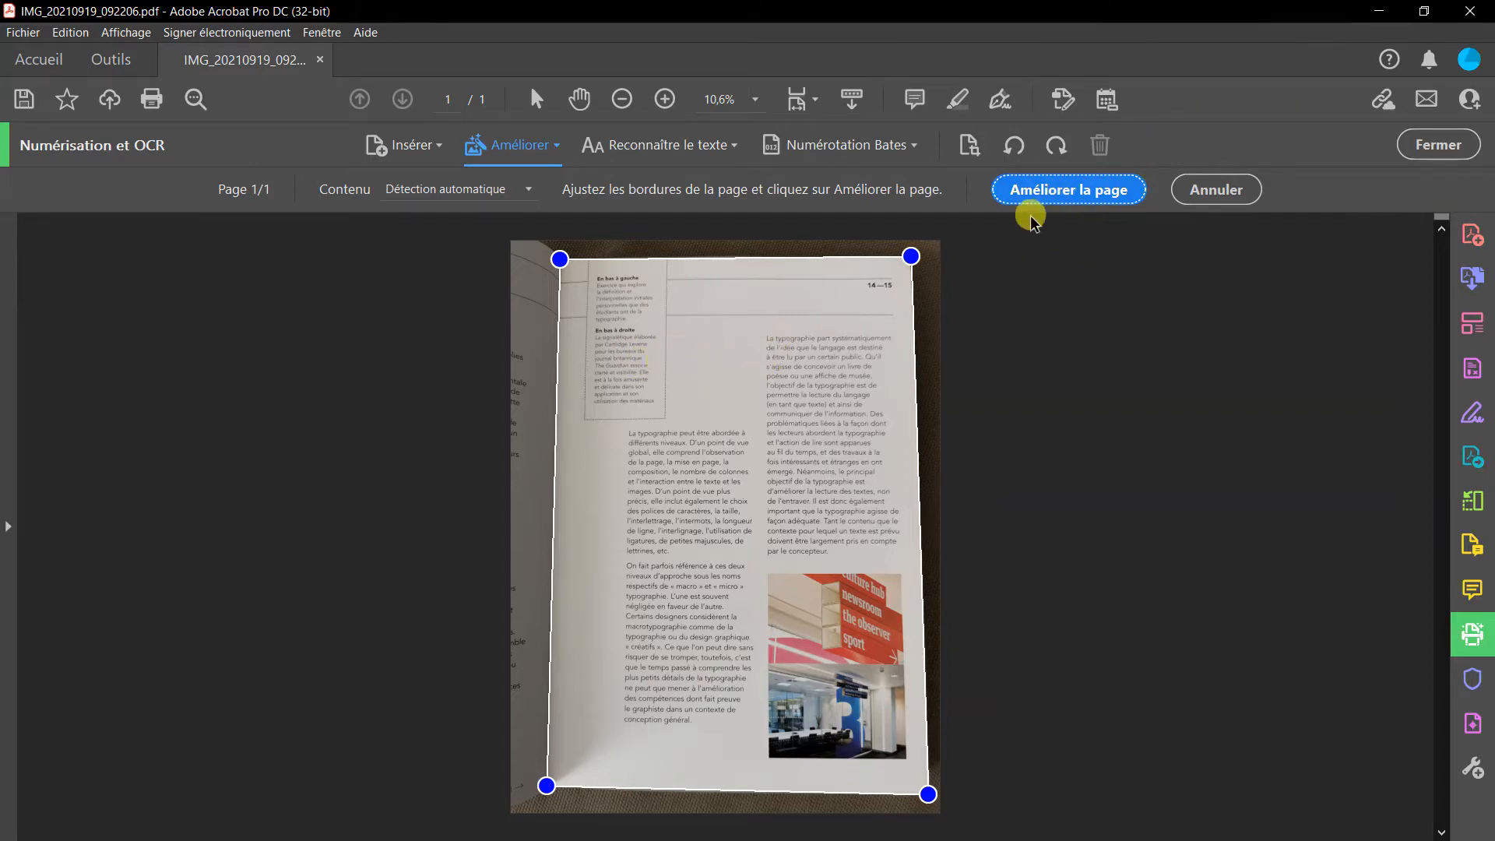
{"action": "left_click", "coordinate": [1064, 192]}
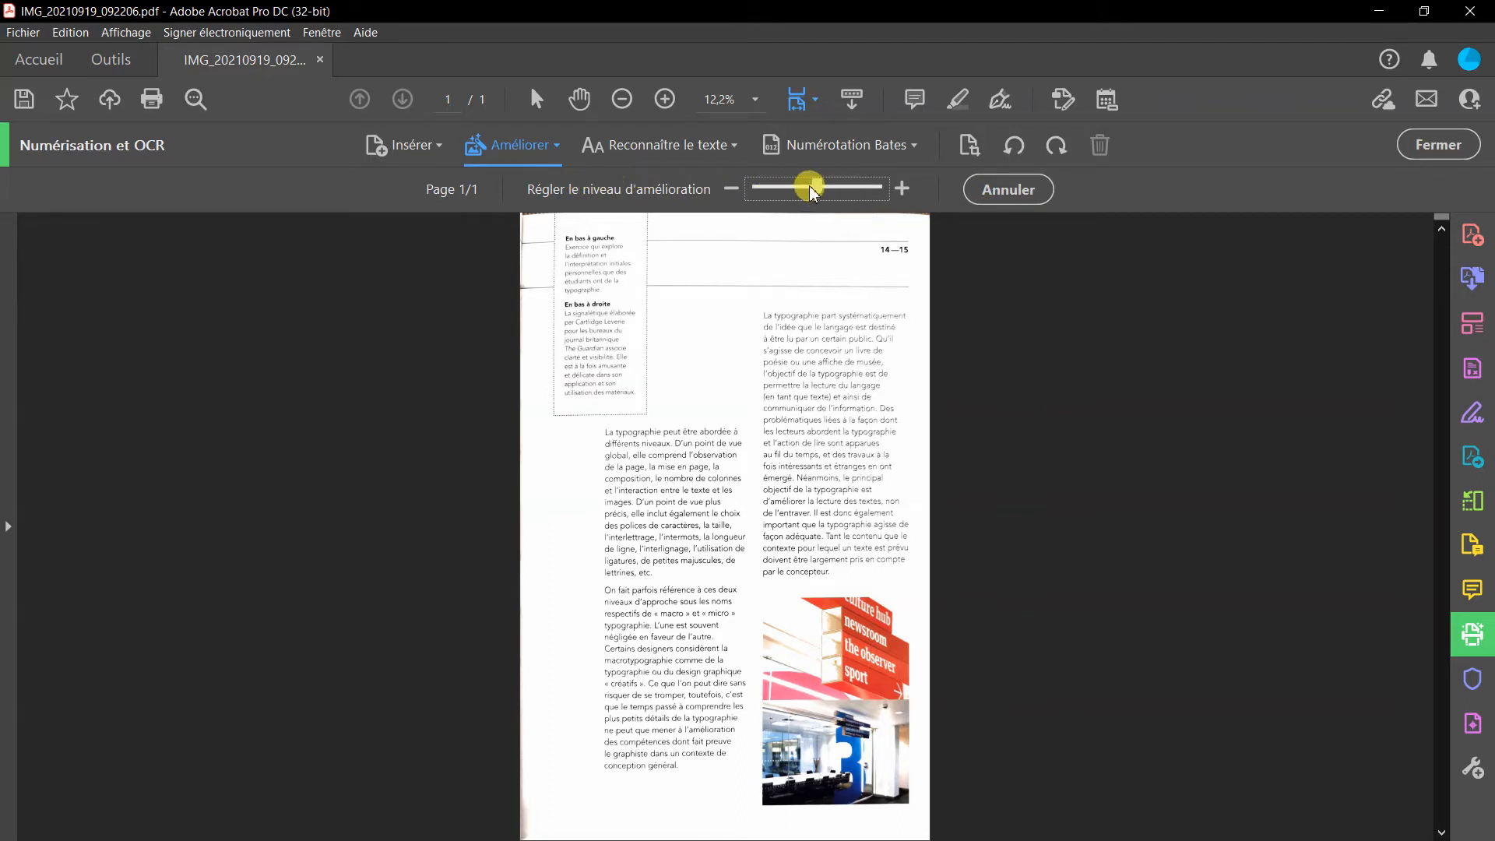
Adjust the page's enhancement level, trying the highest and lower settings and settling near the middle
{"action": "left_click", "coordinate": [815, 187]}
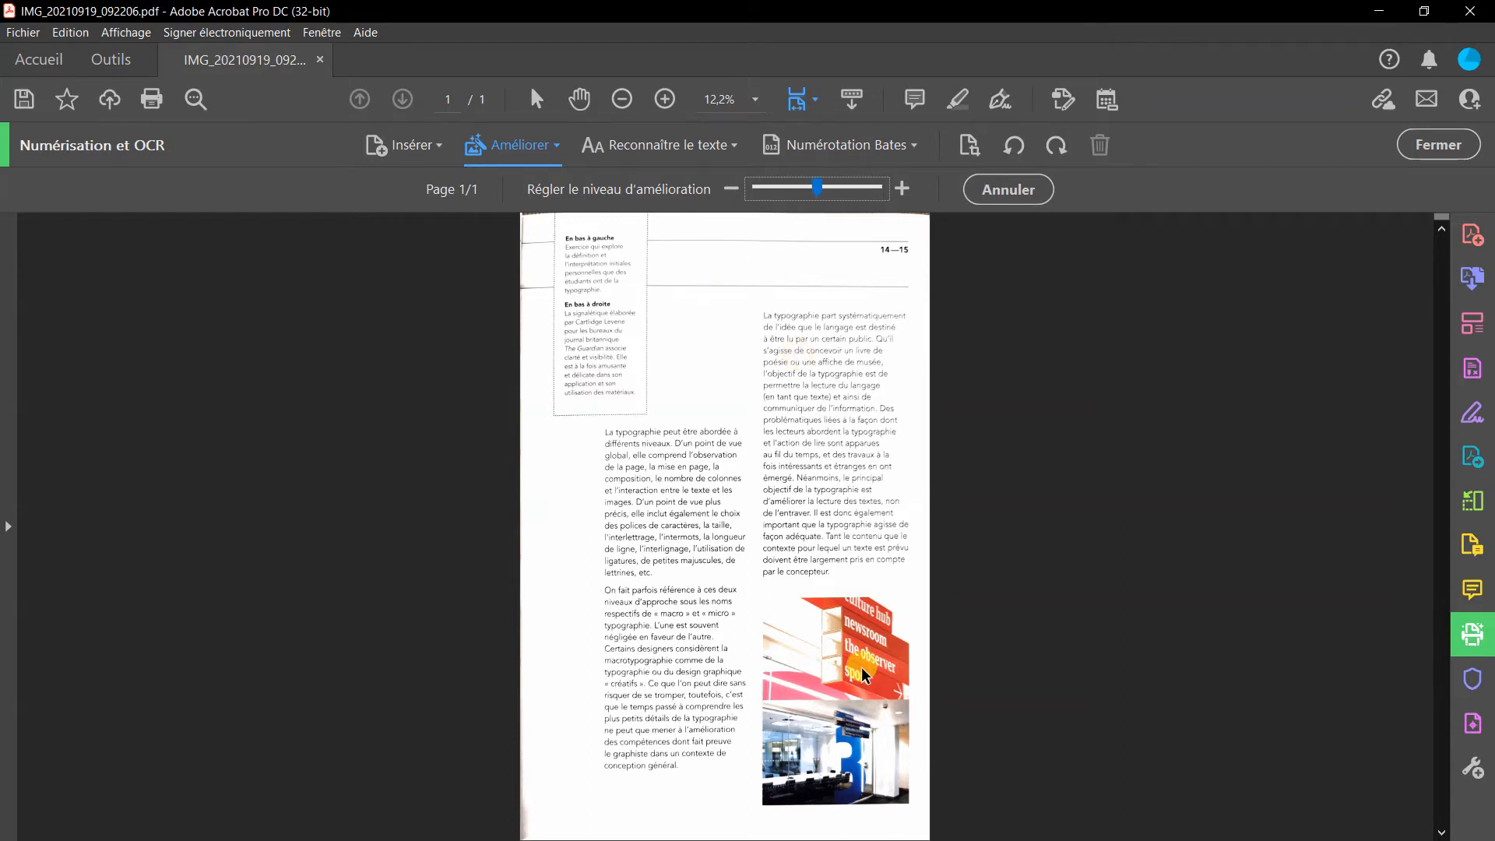
{"action": "left_click_drag", "start_coordinate": [819, 187], "coordinate": [877, 187]}
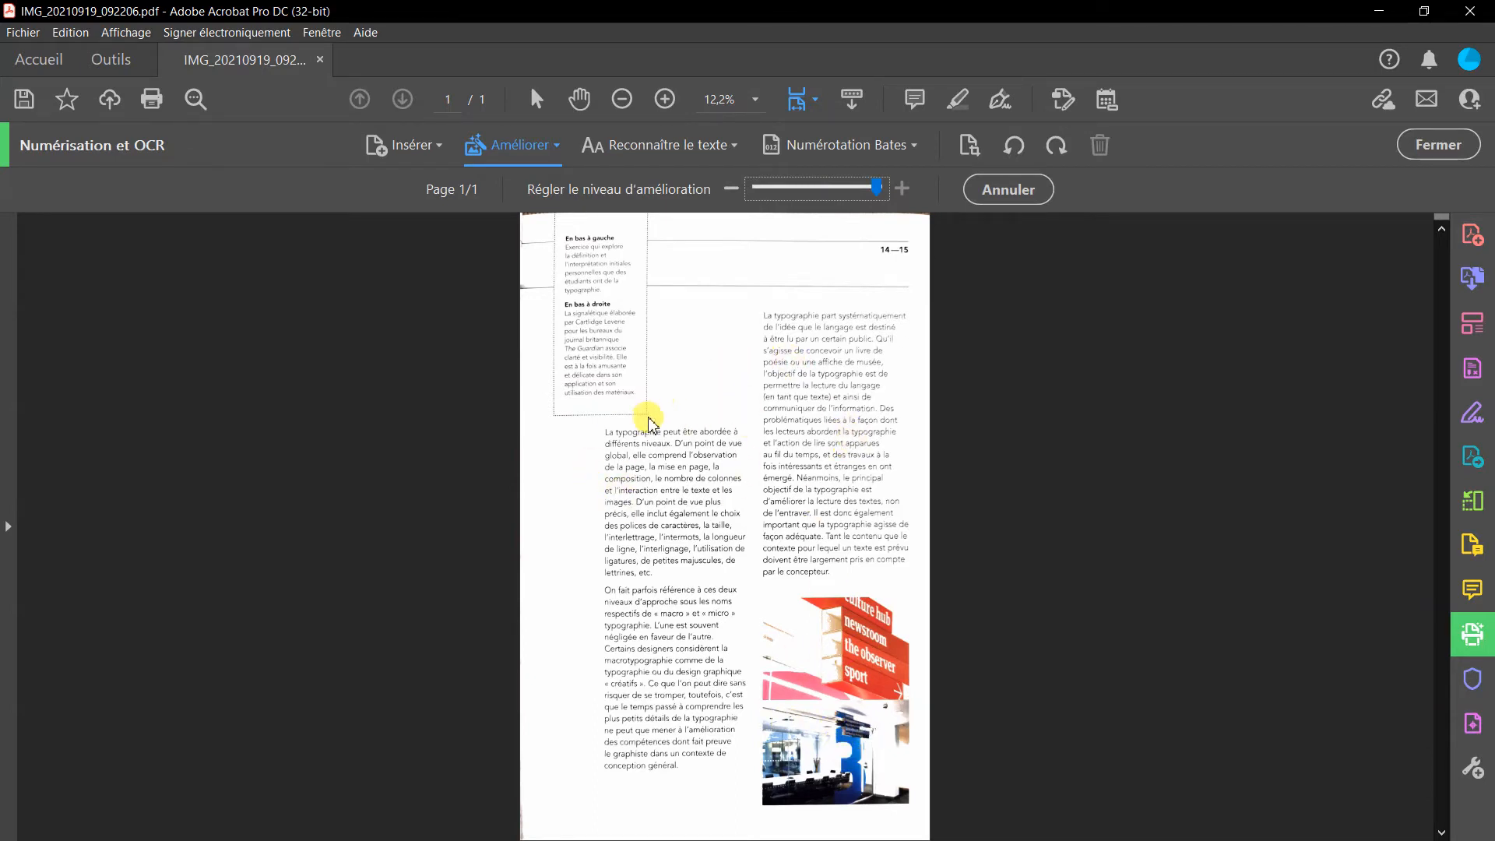
{"action": "left_click_drag", "start_coordinate": [869, 188], "coordinate": [694, 184]}
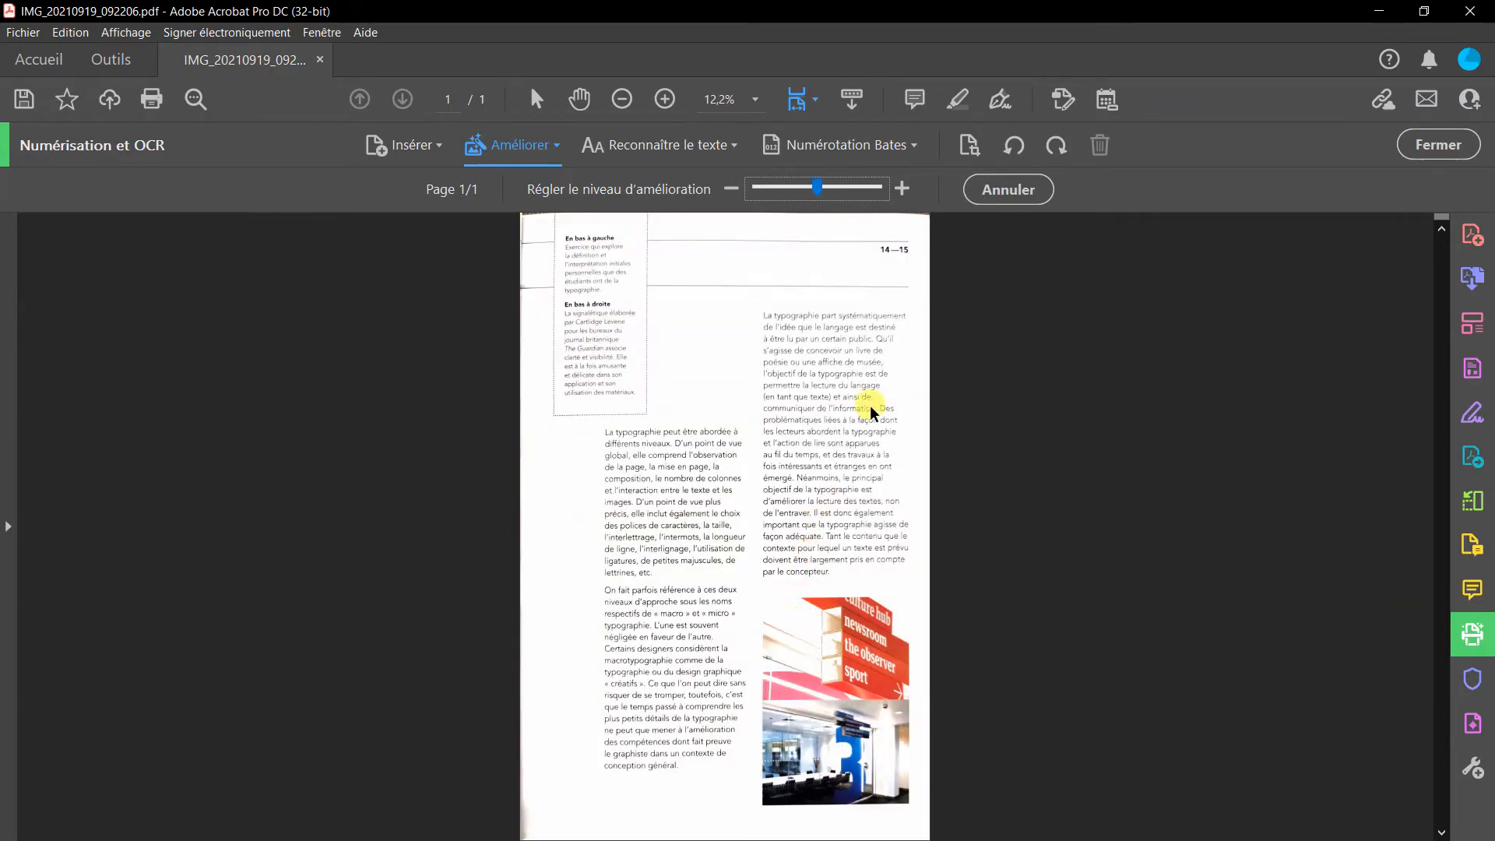
{"action": "left_click_drag", "start_coordinate": [816, 183], "coordinate": [798, 187]}
Recognize the text in this file in Français, with the output set to Texte et images modifiables
{"action": "left_click", "coordinate": [735, 146]}
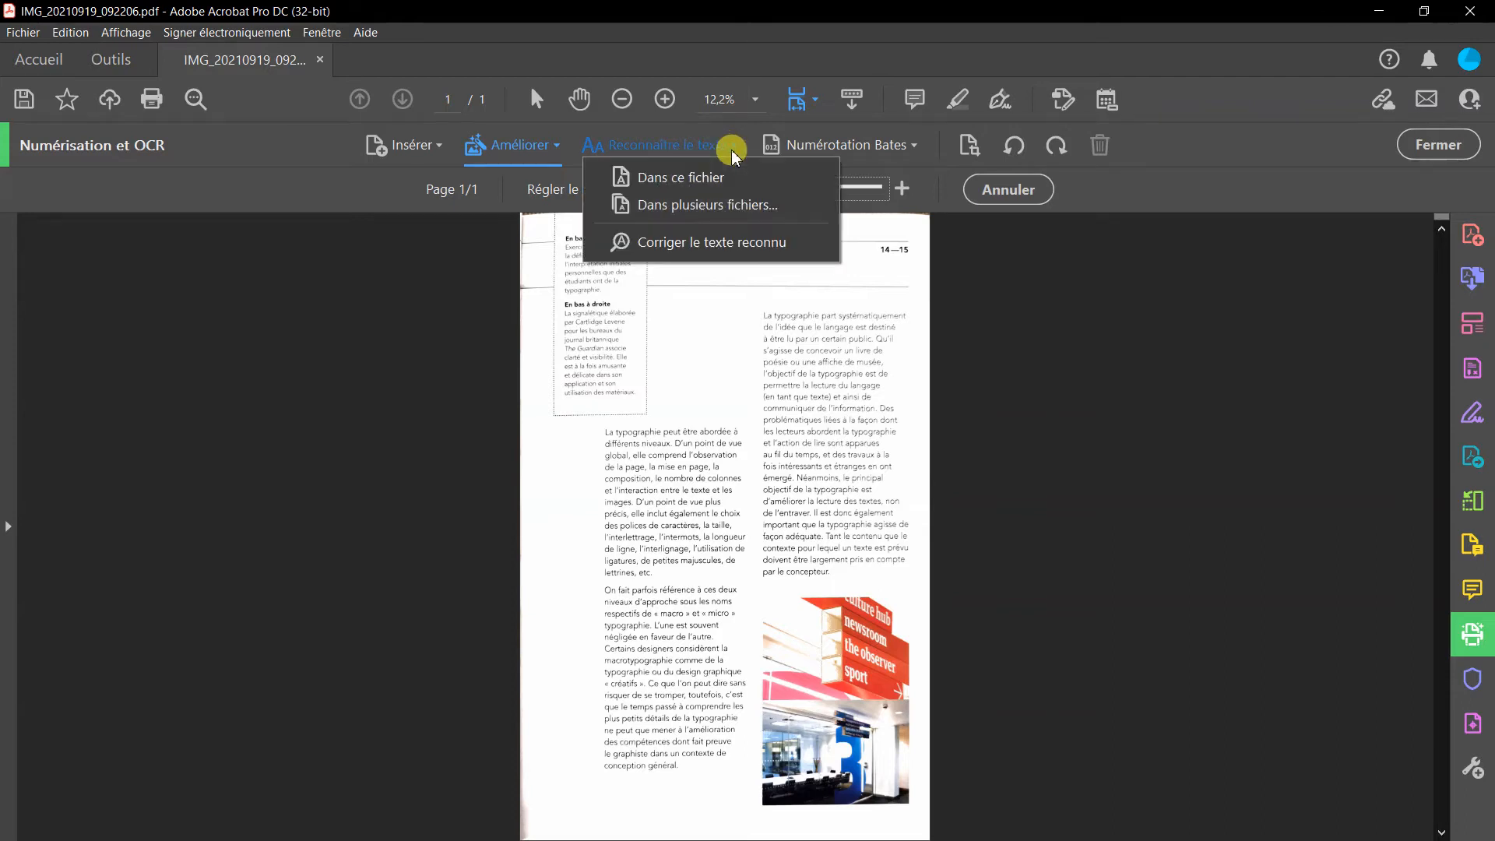
{"action": "left_click", "coordinate": [679, 179]}
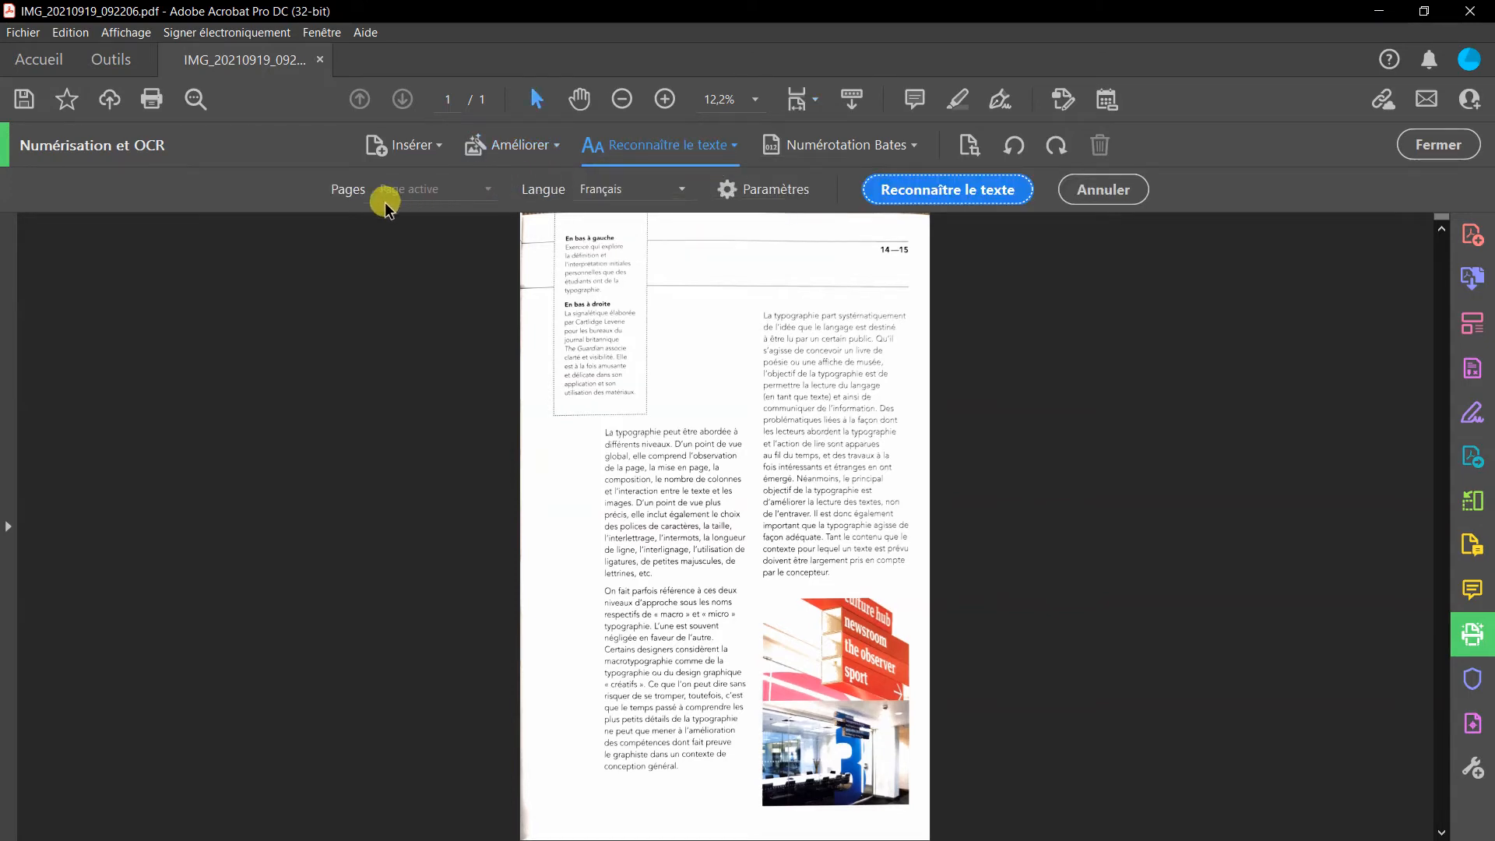
{"action": "left_click", "coordinate": [679, 189]}
{"action": "left_click", "coordinate": [810, 338]}
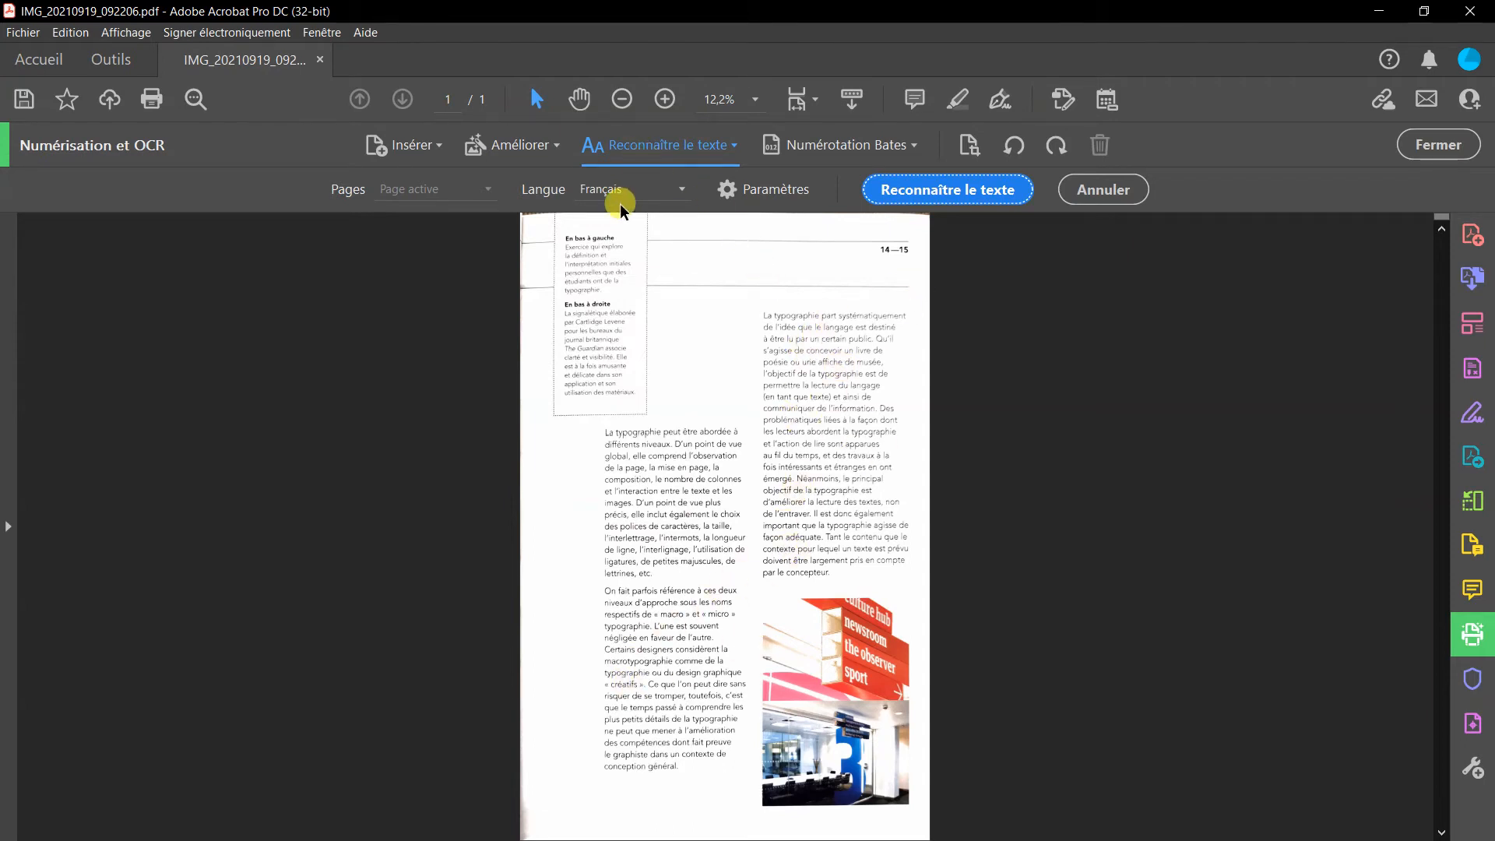
{"action": "left_click", "coordinate": [771, 190]}
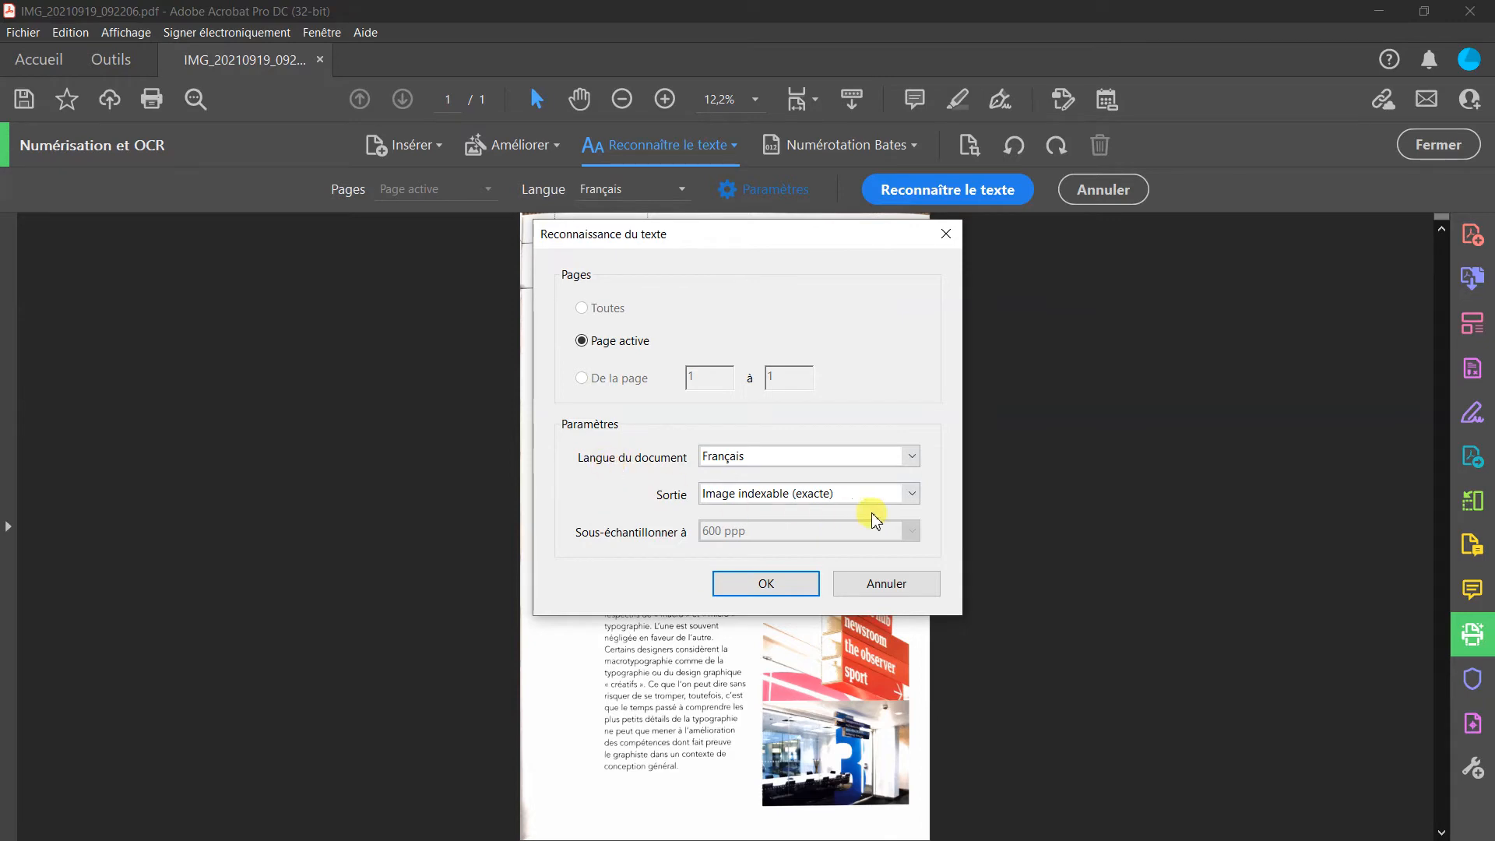
{"action": "left_click", "coordinate": [907, 496]}
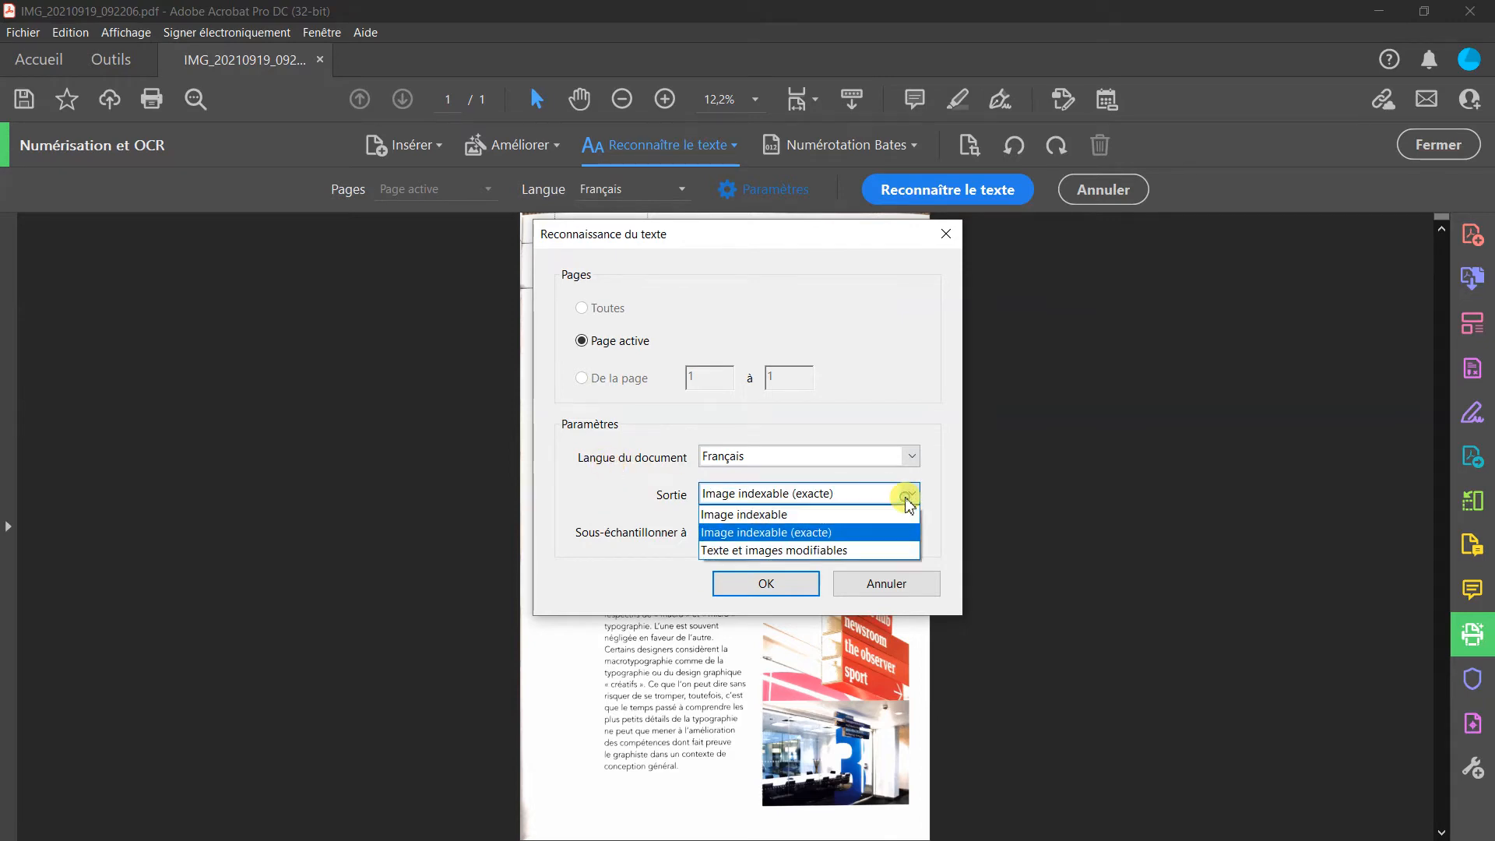
{"action": "left_click", "coordinate": [788, 551]}
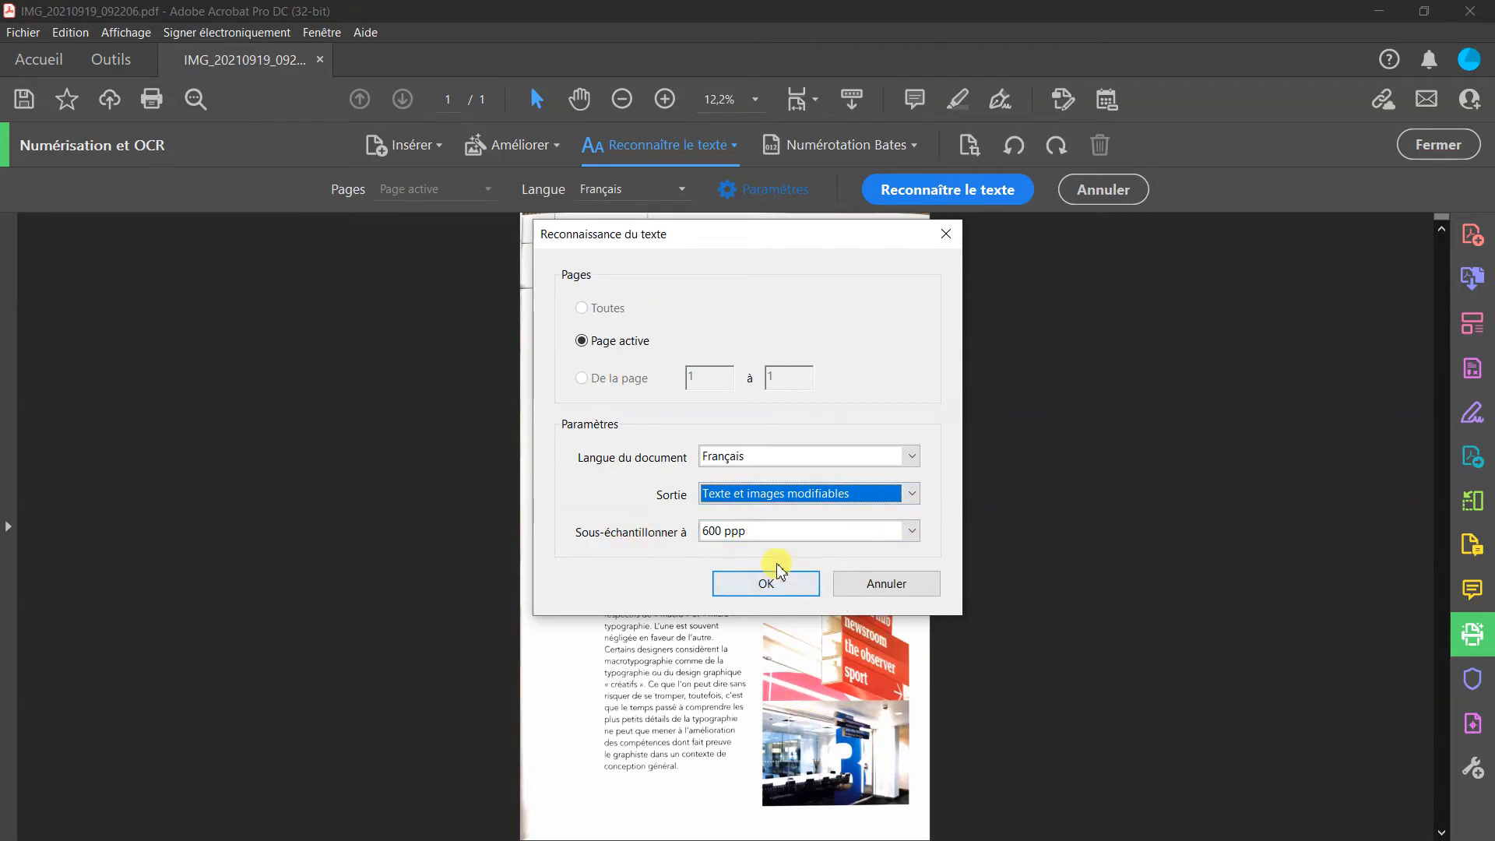
{"action": "left_click", "coordinate": [793, 584]}
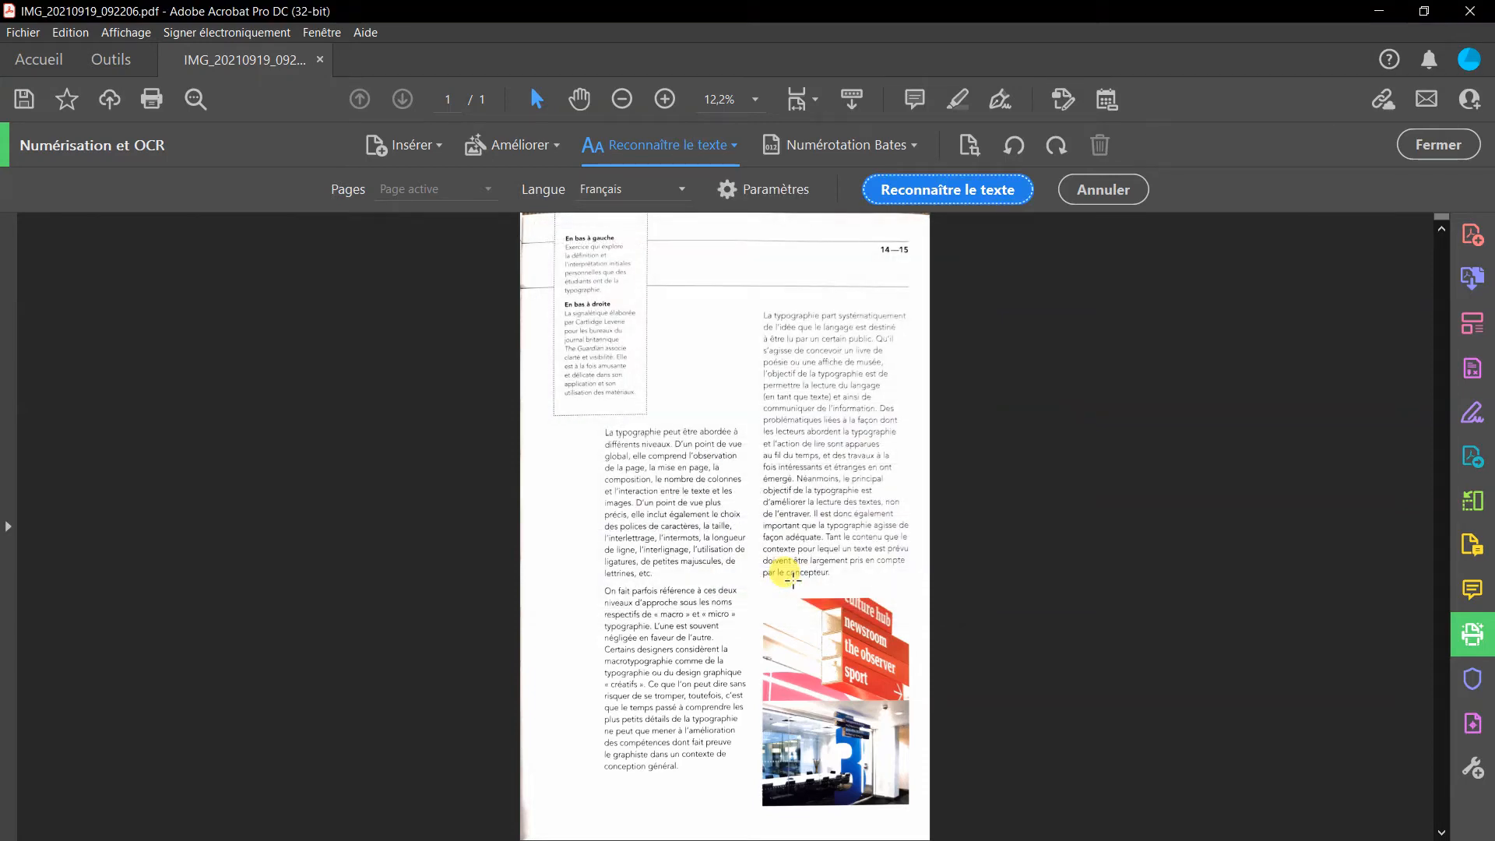
{"action": "left_click", "coordinate": [934, 191]}
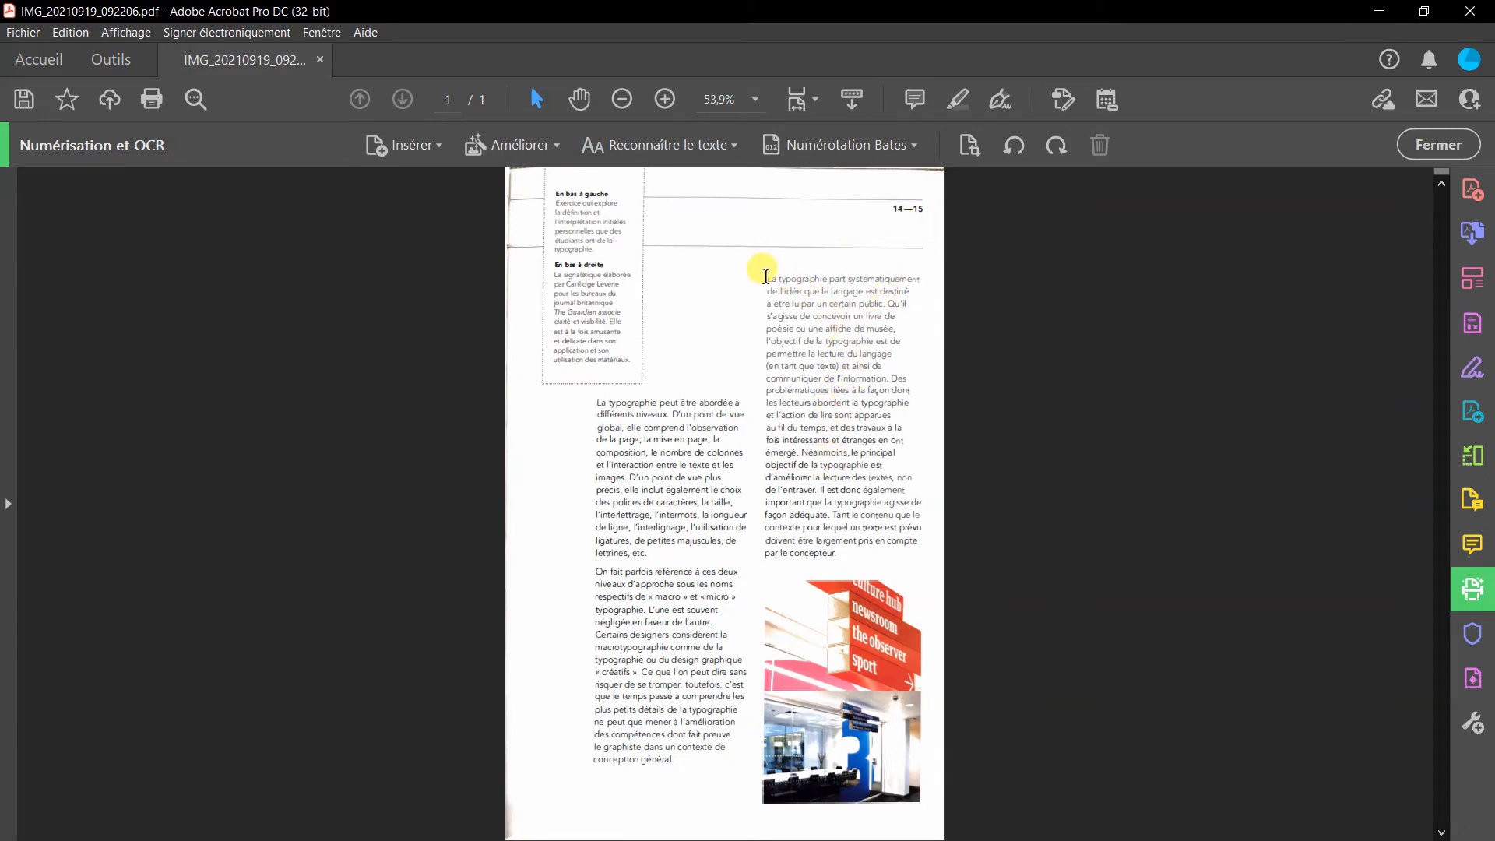
Check the recognized content by selecting the second text column, the photo and the page background in turn
{"action": "left_click_drag", "start_coordinate": [767, 277], "coordinate": [871, 499]}
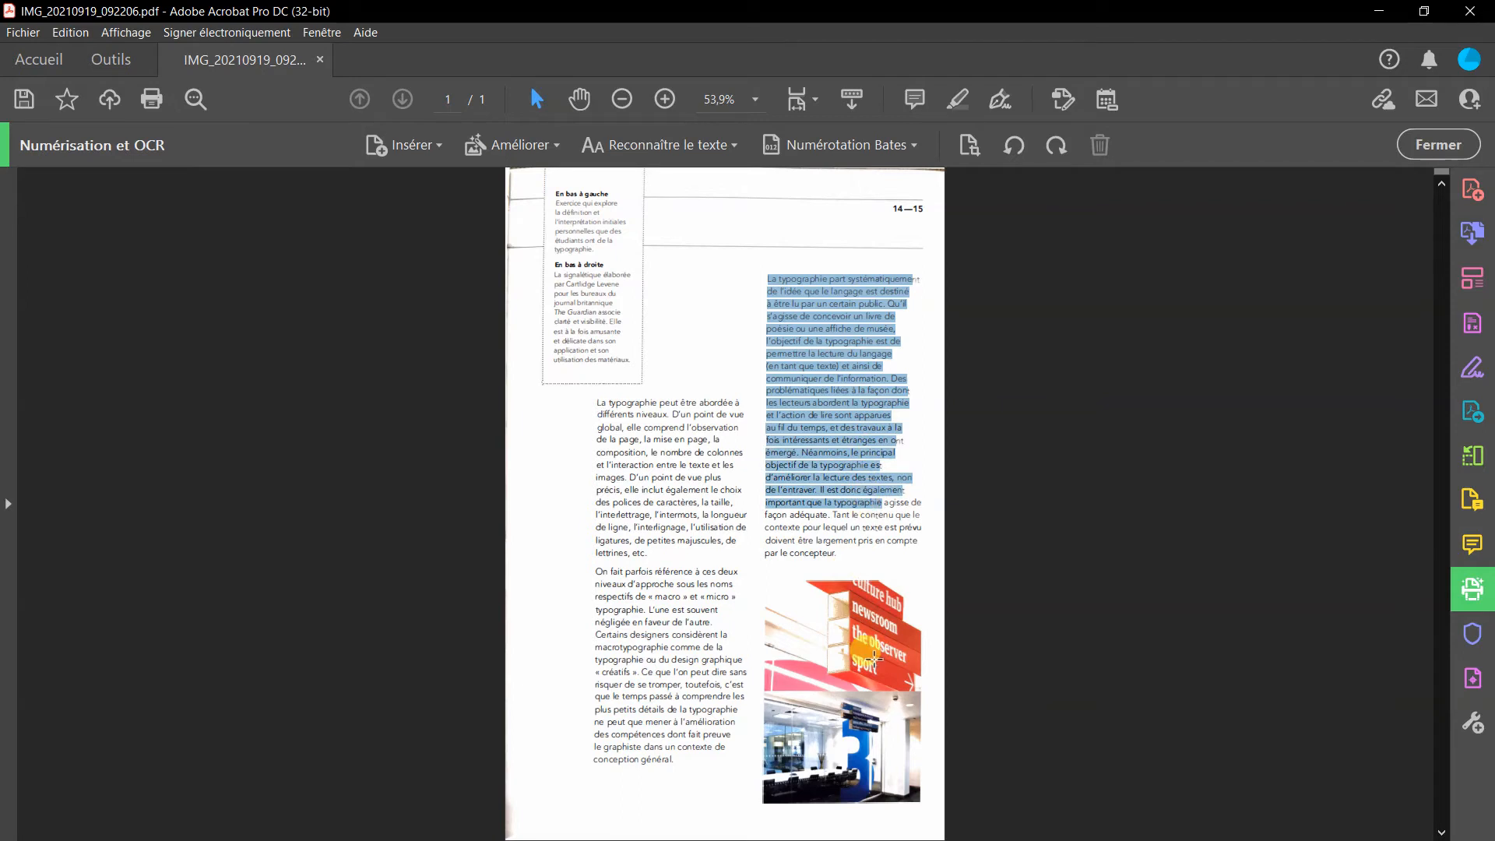
{"action": "left_click", "coordinate": [867, 652]}
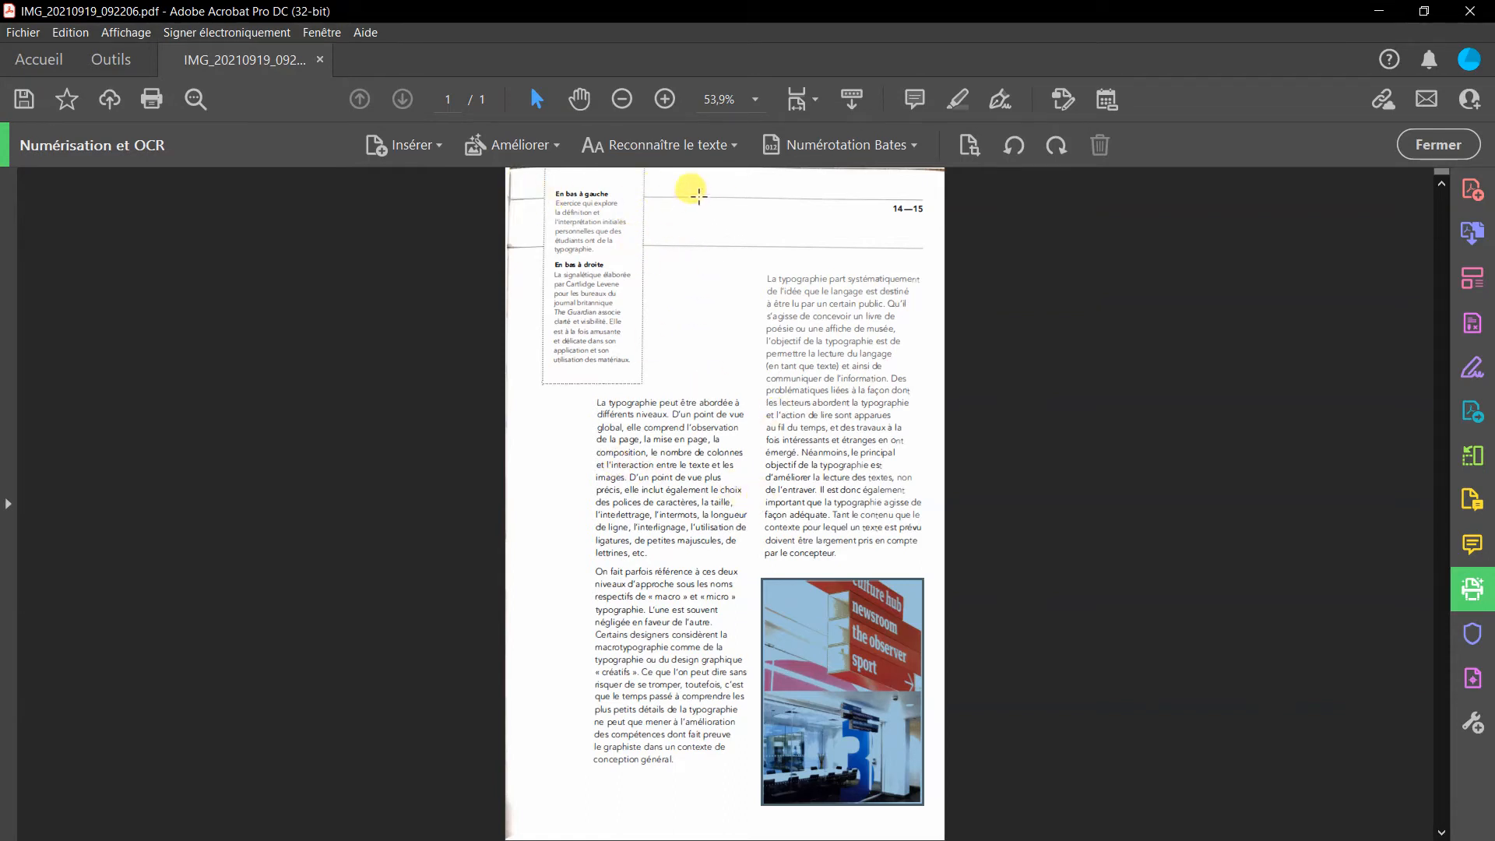
{"action": "left_click", "coordinate": [721, 243]}
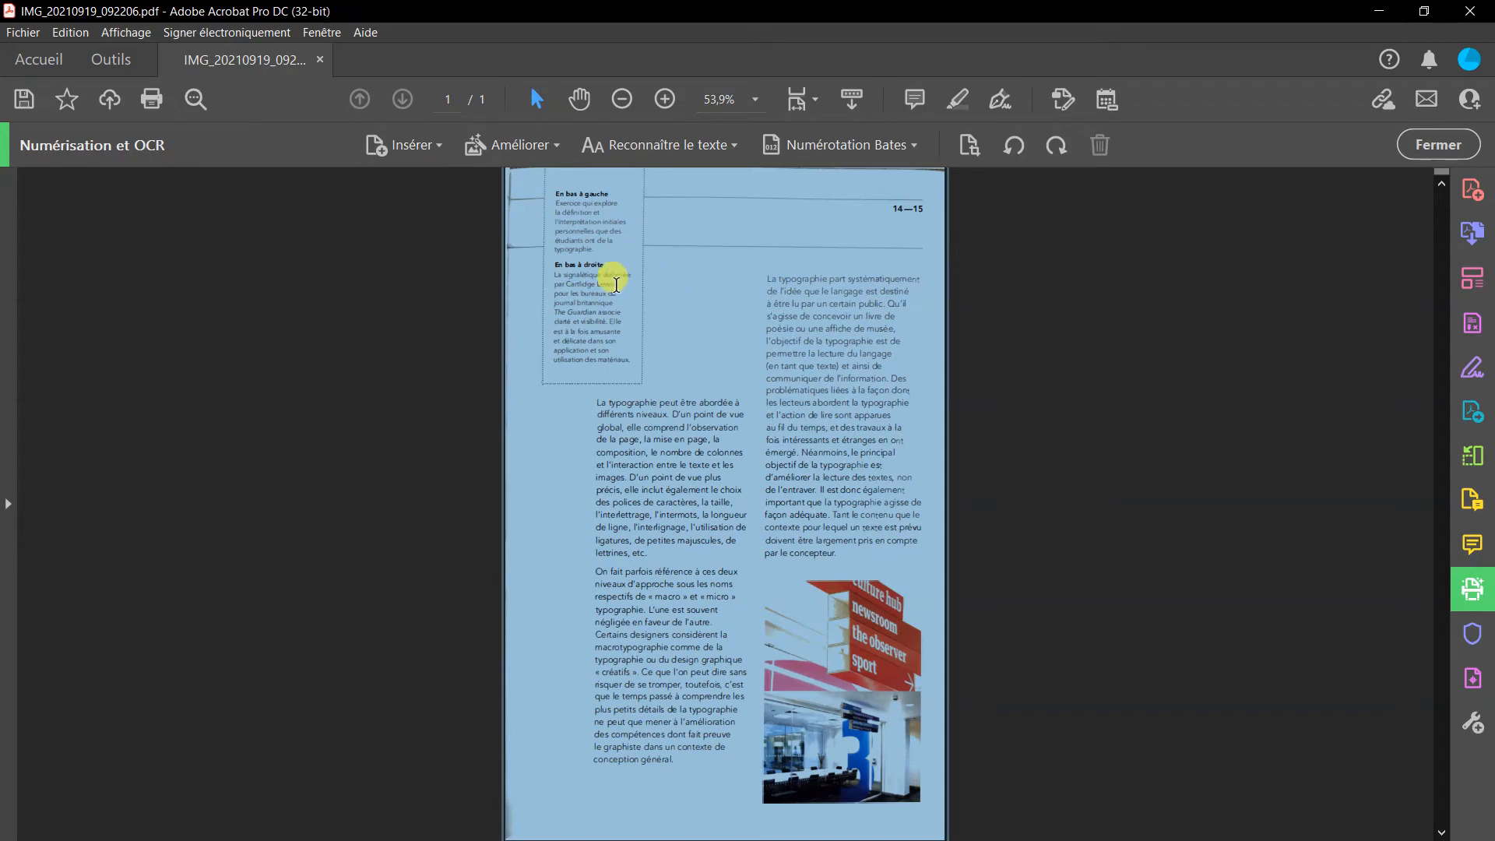
{"action": "left_click", "coordinate": [800, 405]}
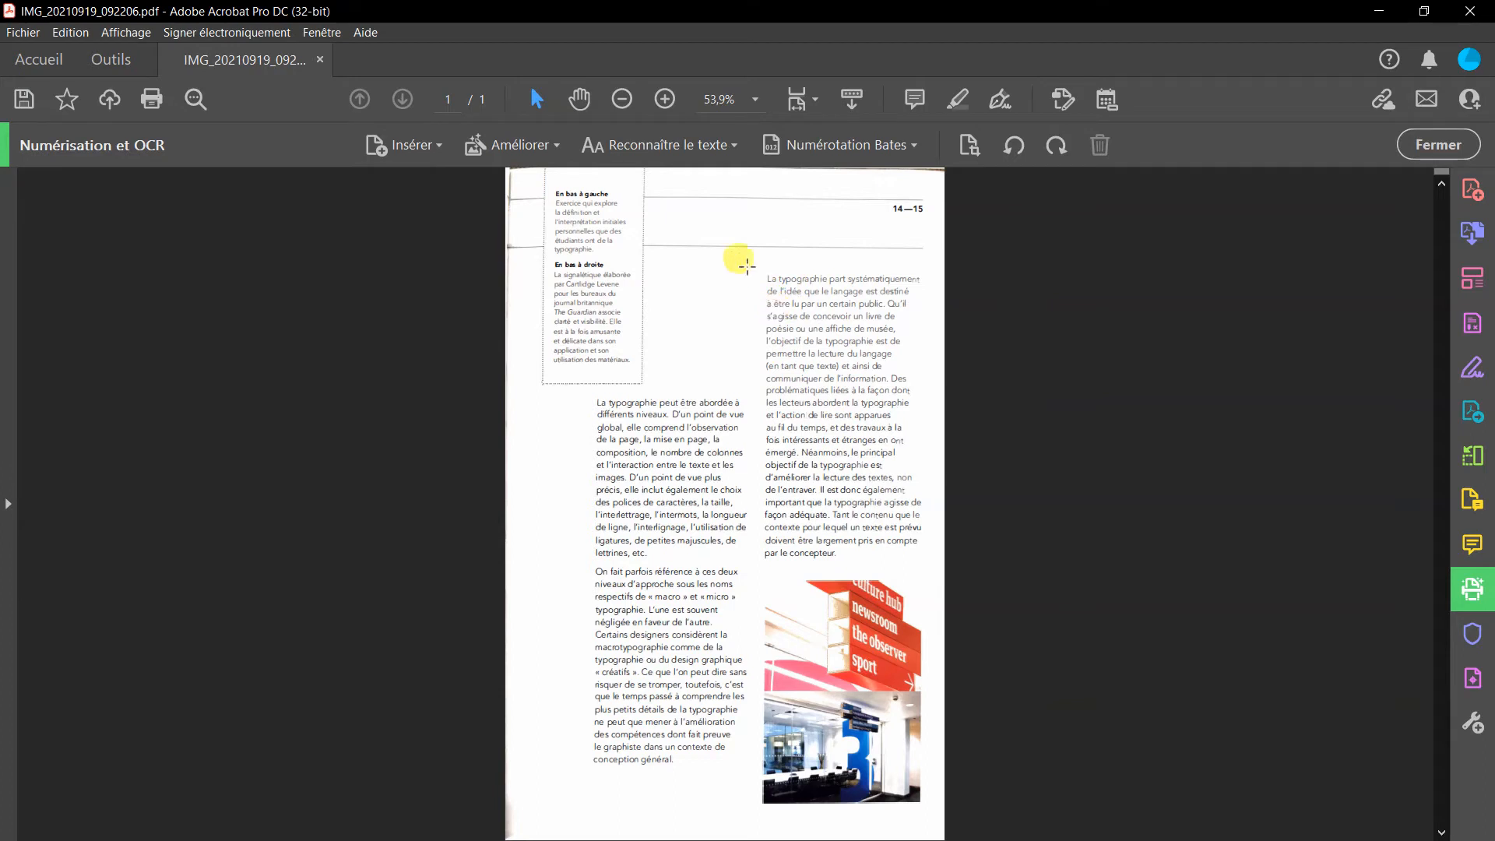
Start correcting the recognized text and enable Réviser le texte reconnu
{"action": "left_click", "coordinate": [724, 146]}
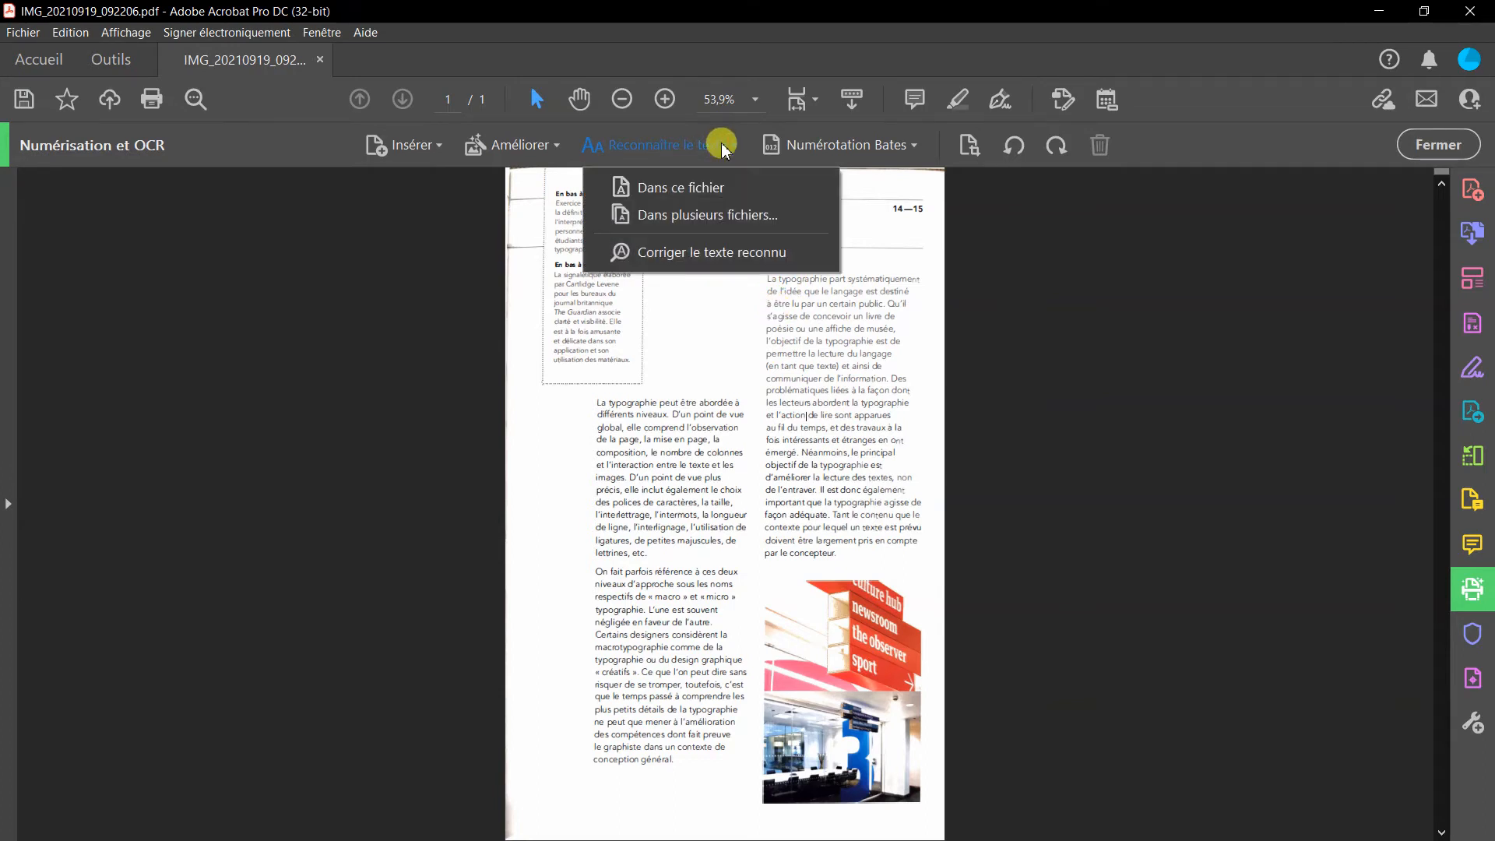
{"action": "left_click", "coordinate": [693, 253]}
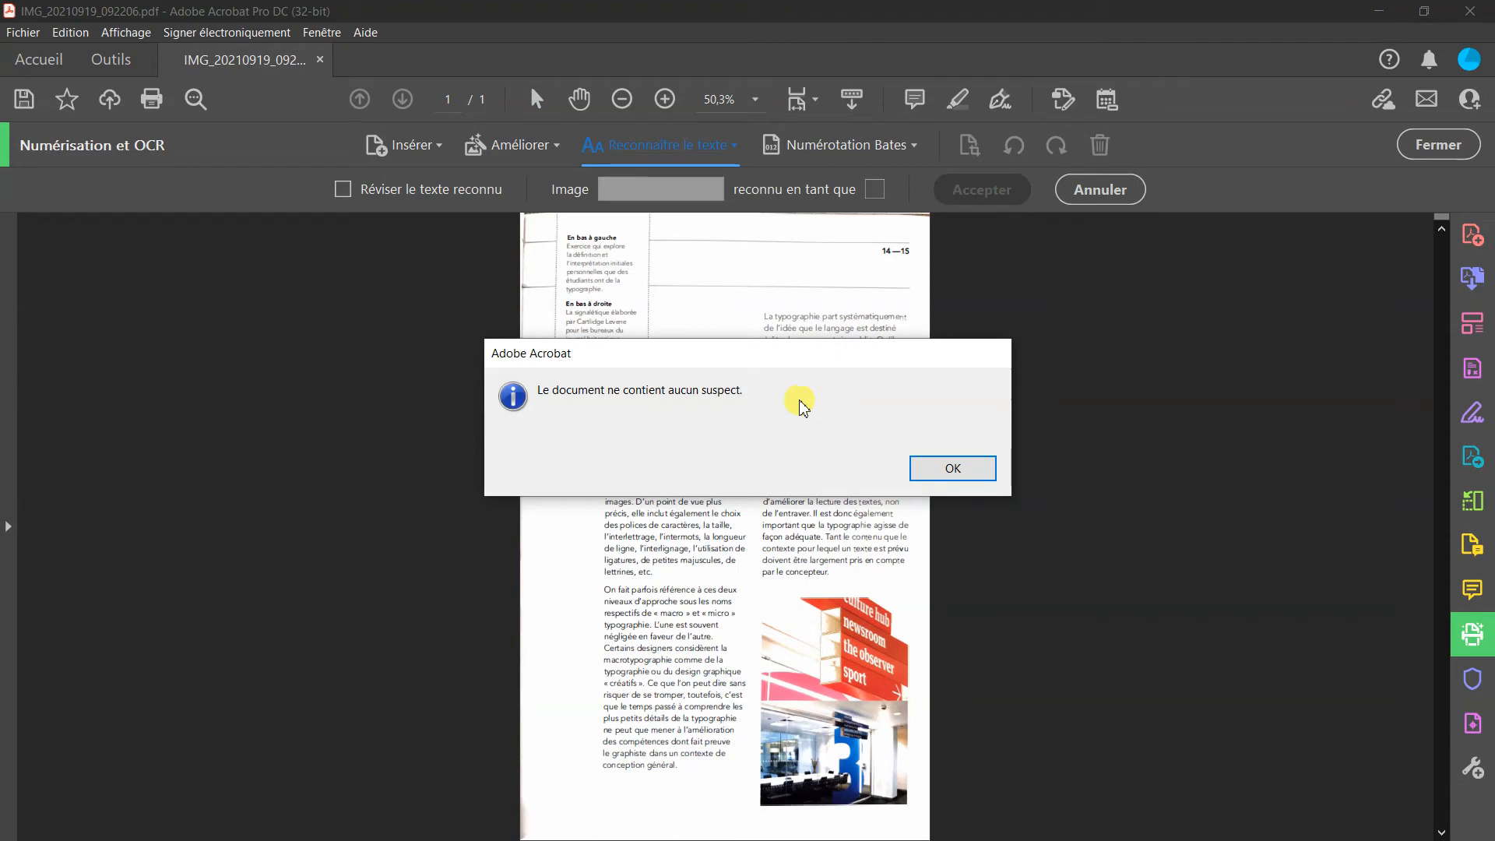
{"action": "left_click", "coordinate": [953, 469]}
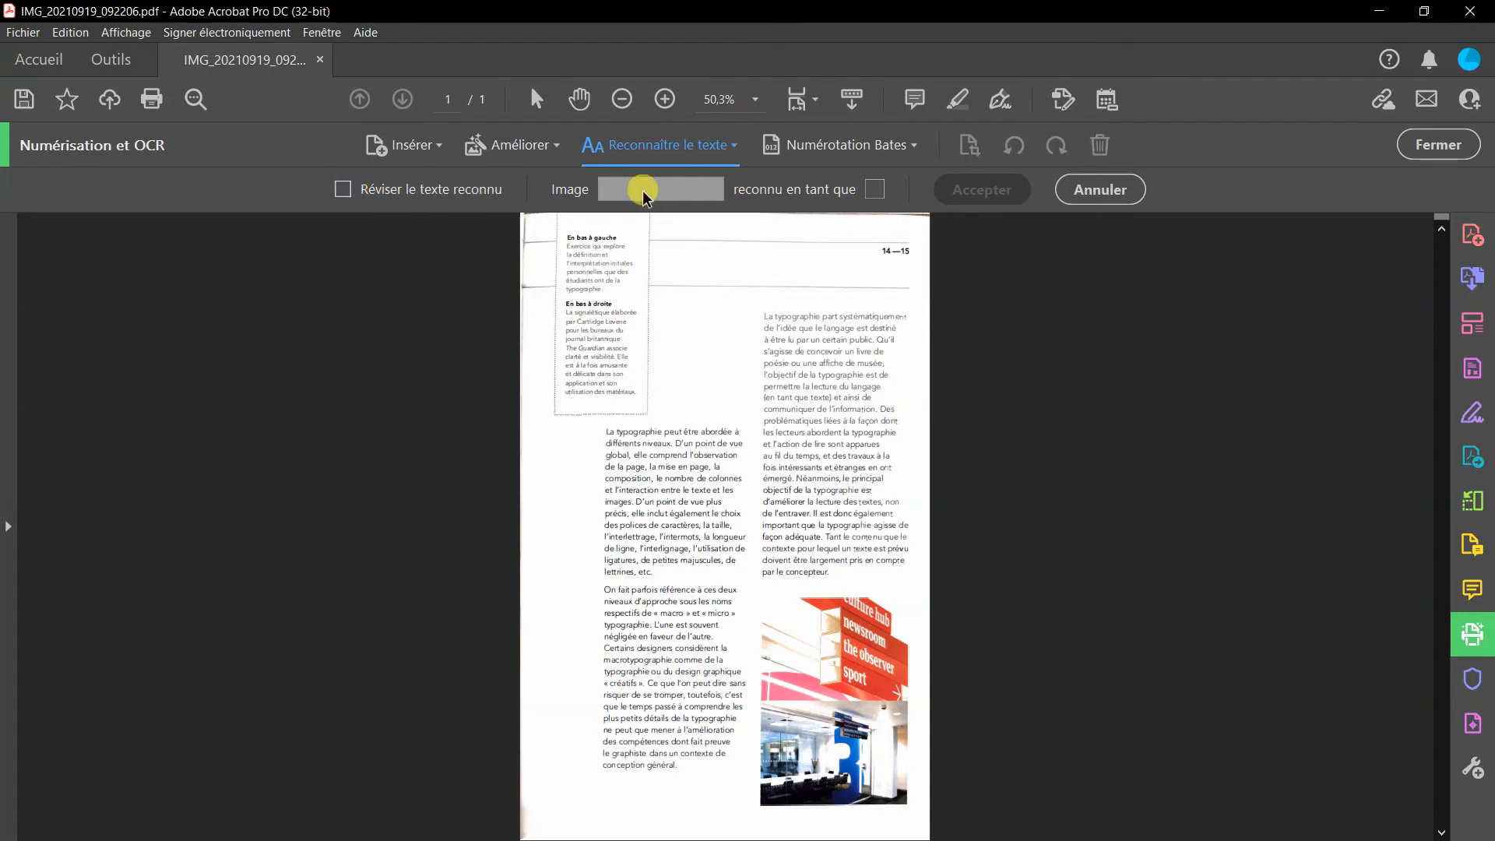
{"action": "left_click", "coordinate": [343, 188]}
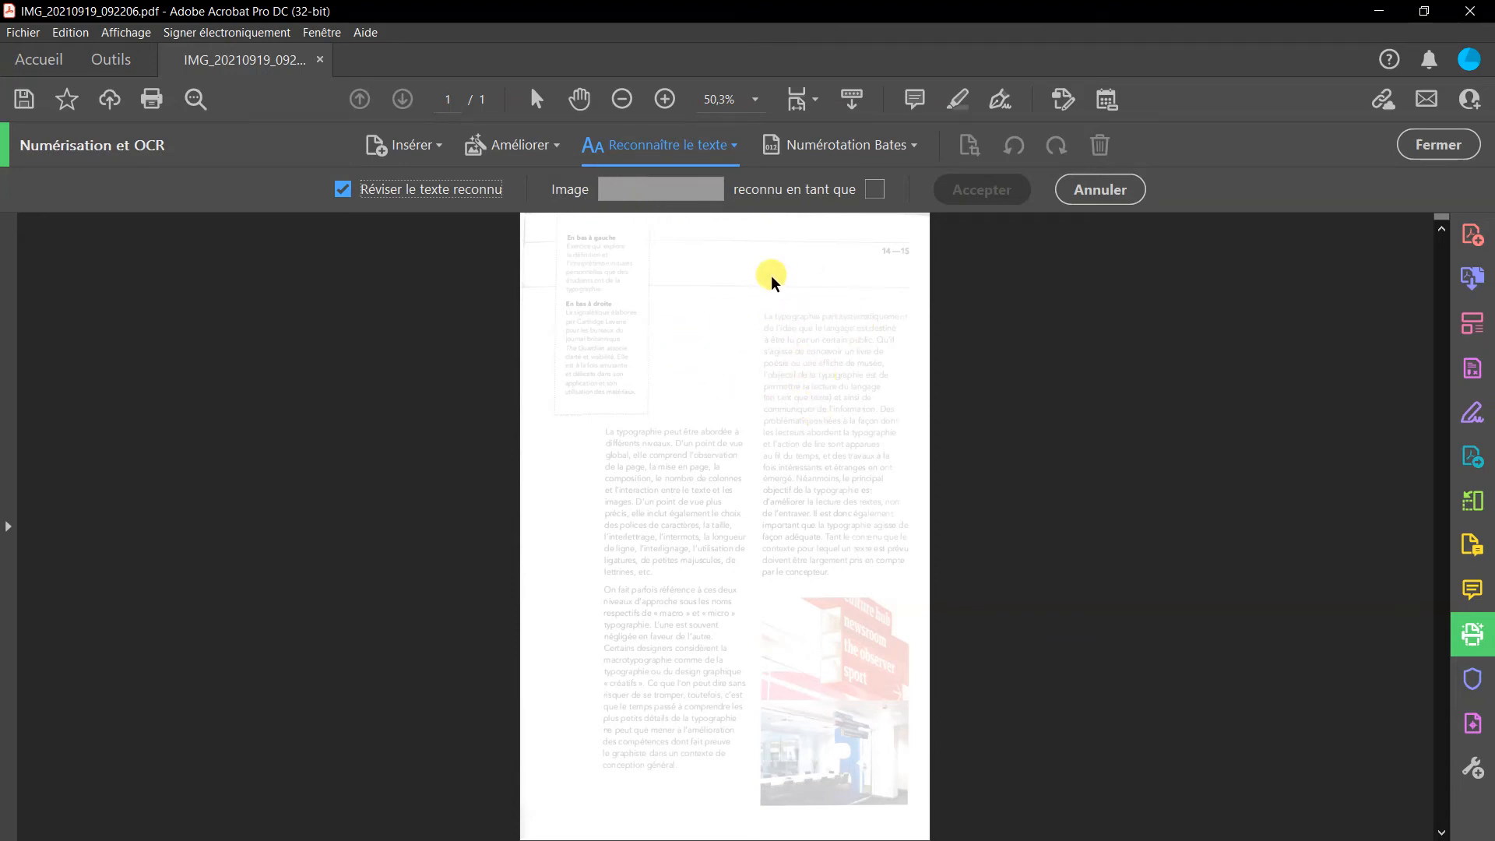
Cancel the recognized-text review, check that the second column and photo can be selected, and close Numérisation et OCR
{"action": "left_click", "coordinate": [1094, 191]}
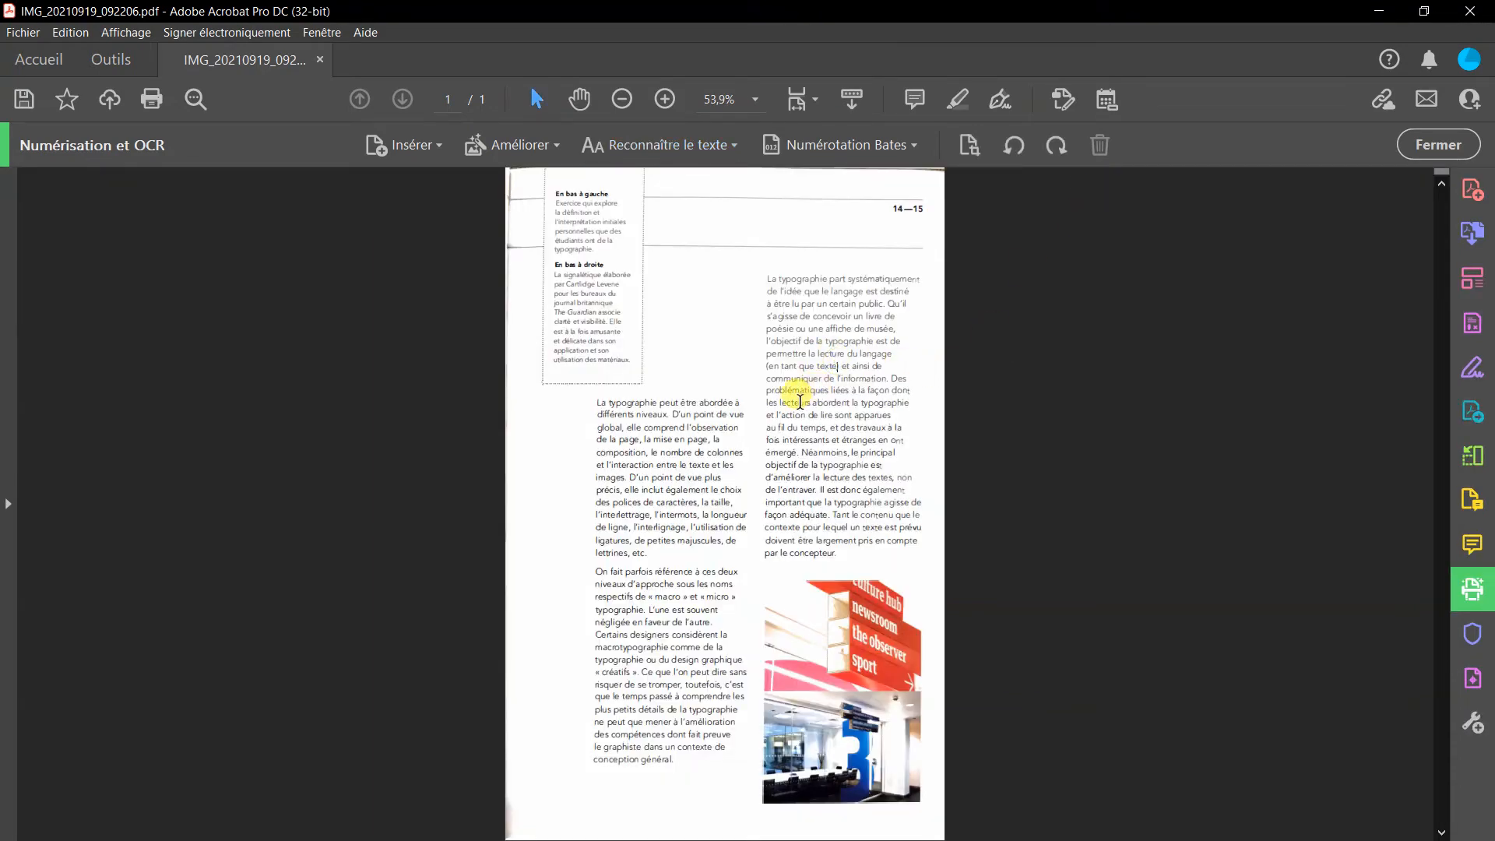
{"action": "left_click_drag", "start_coordinate": [767, 278], "coordinate": [874, 505]}
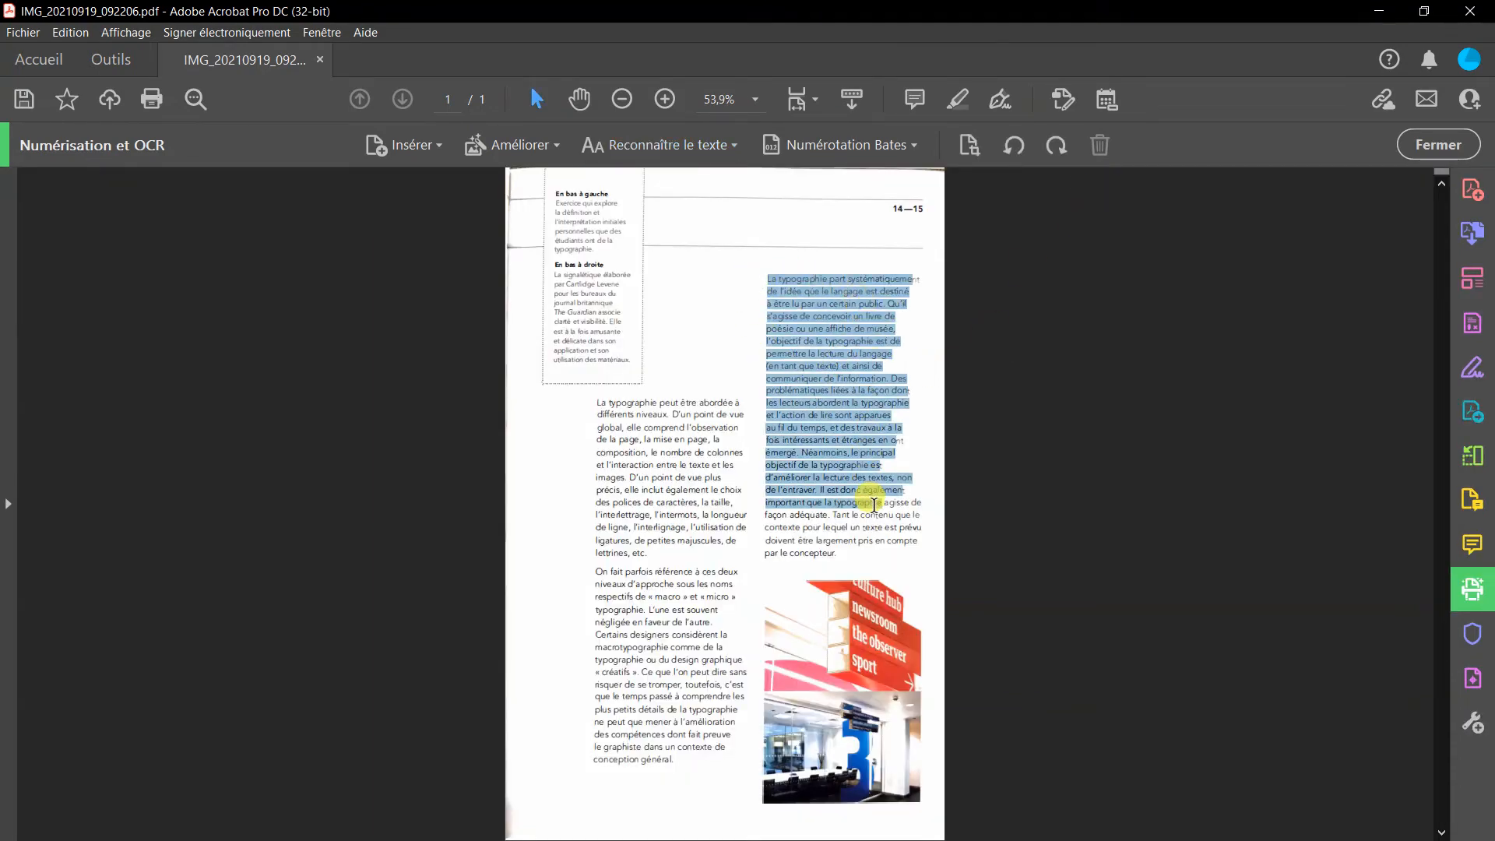
{"action": "left_click", "coordinate": [832, 644]}
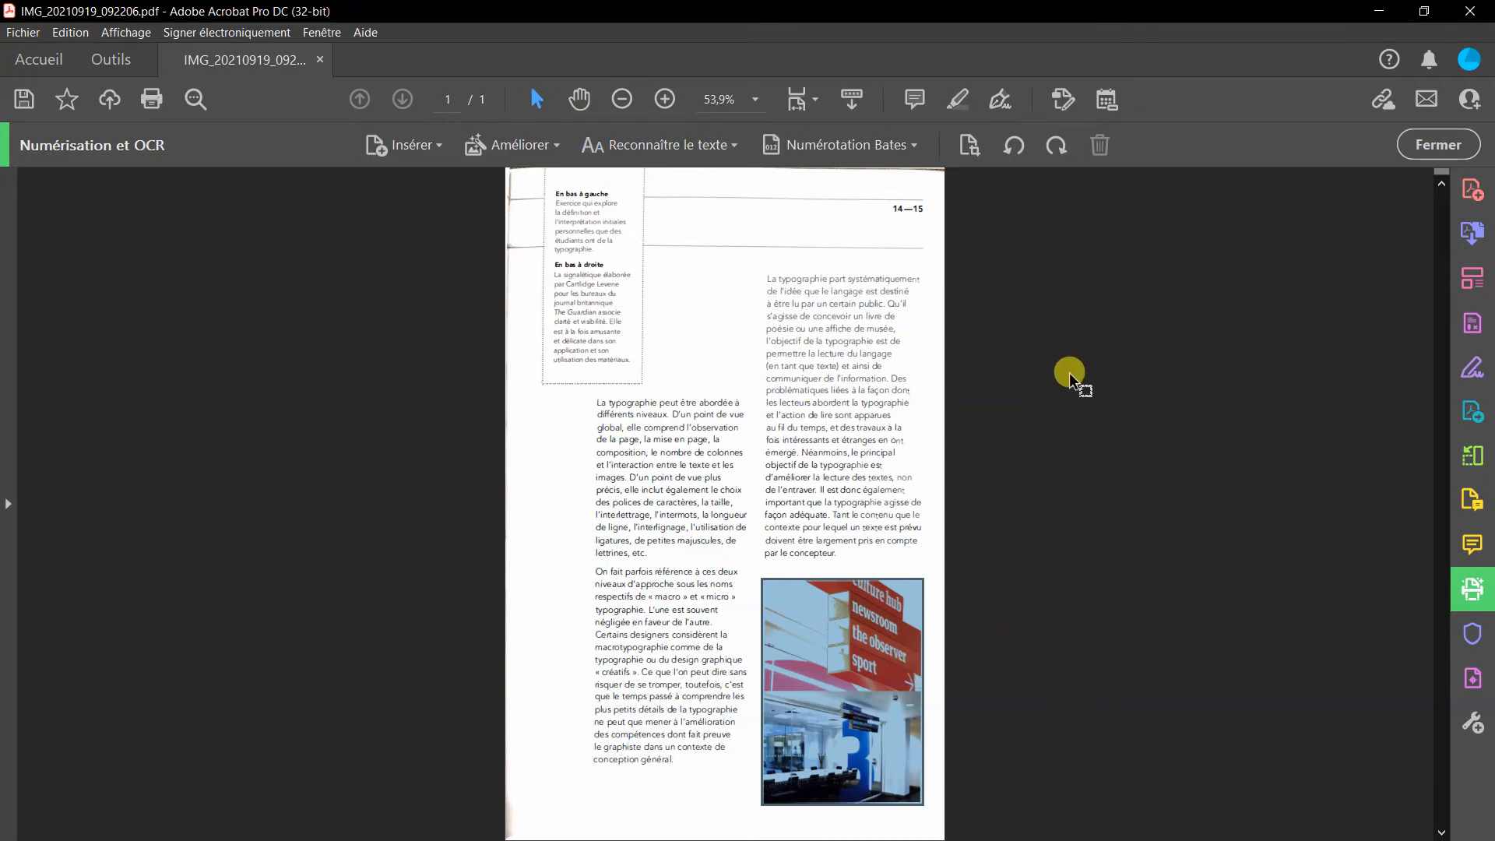
{"action": "left_click", "coordinate": [1439, 146]}
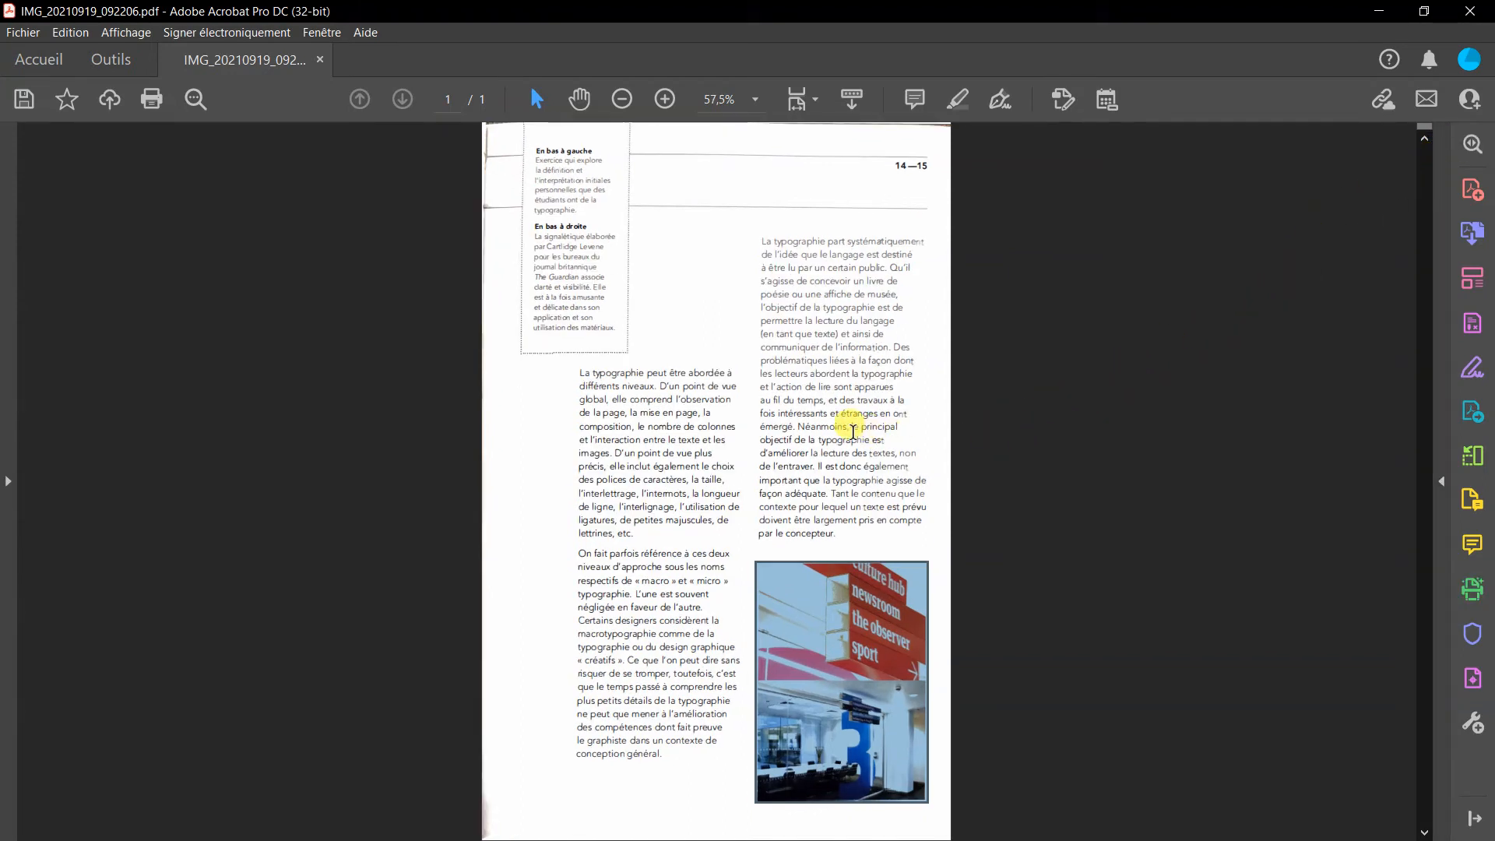
Start editing the PDF's content and select the two captions and the text blocks of both columns in turn
{"action": "left_click", "coordinate": [1474, 276]}
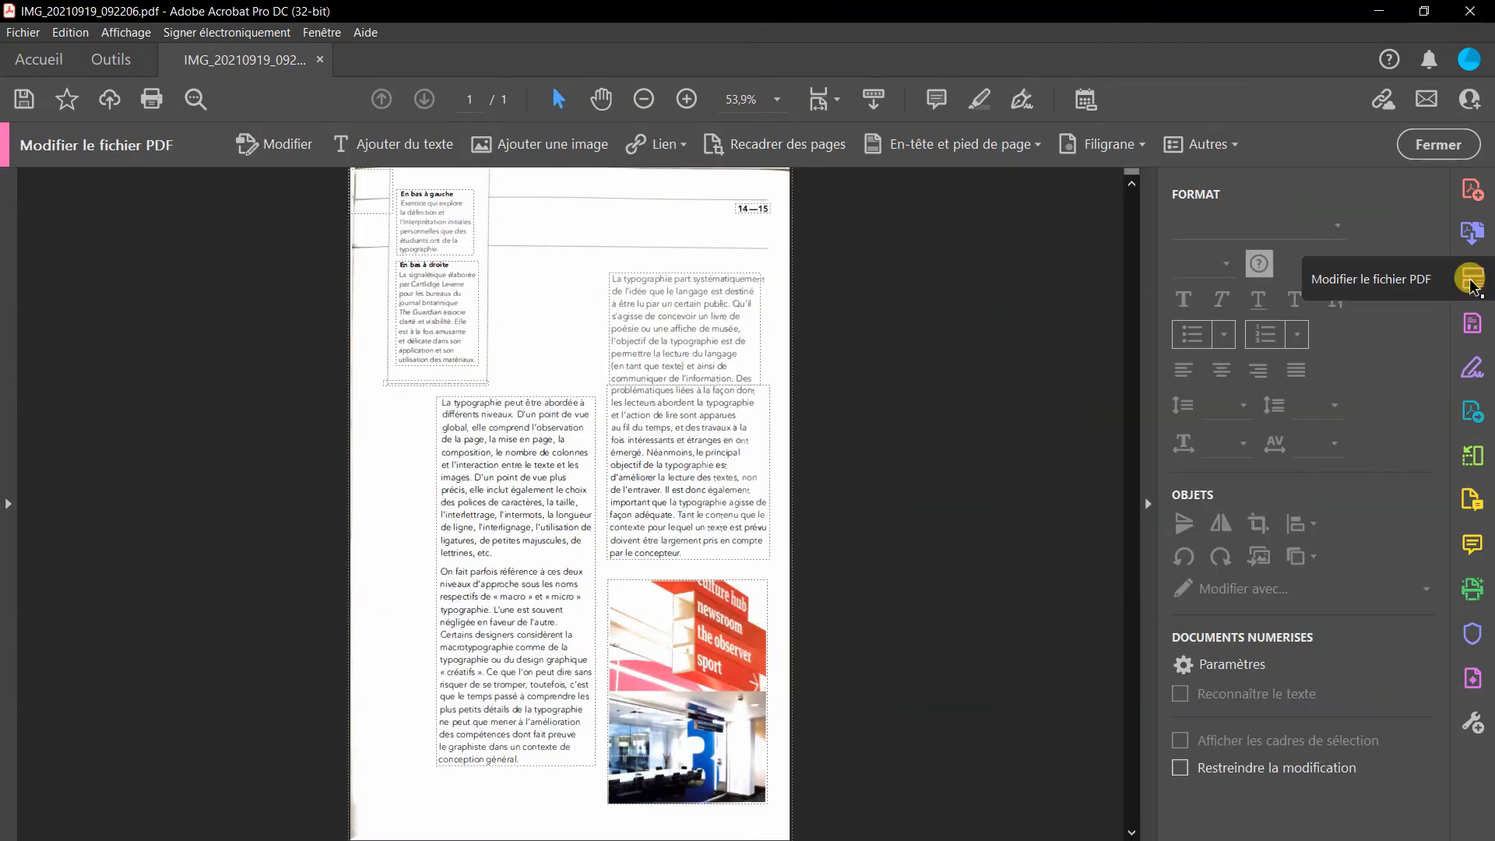
{"action": "left_click", "coordinate": [430, 214]}
{"action": "left_click", "coordinate": [461, 320]}
{"action": "left_click", "coordinate": [495, 476]}
{"action": "left_click", "coordinate": [656, 316]}
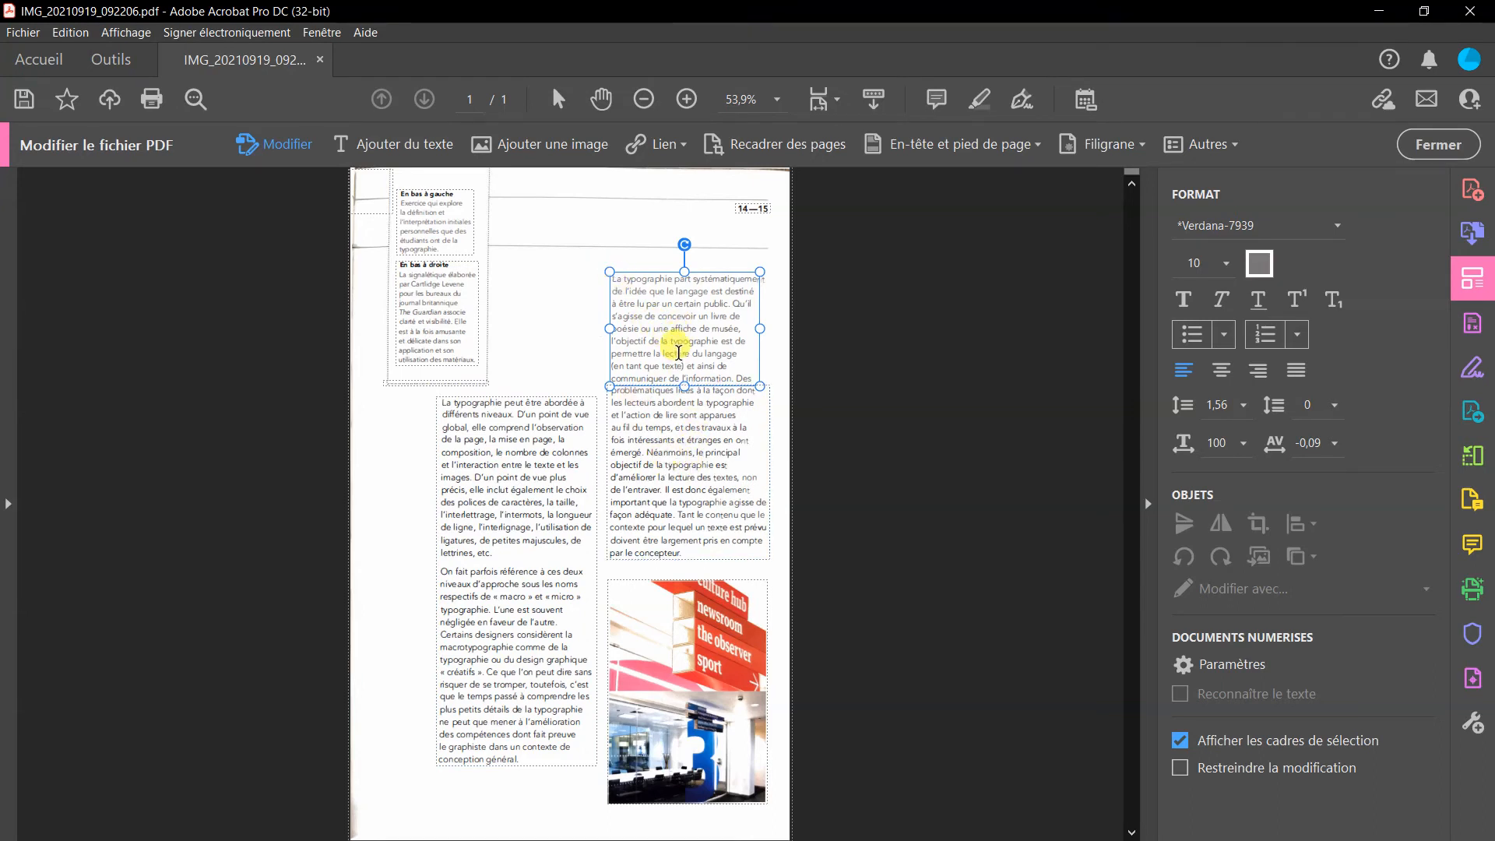
Select all the text in the upper block of the second column and set its colour to black
{"action": "key", "text": "alt"}
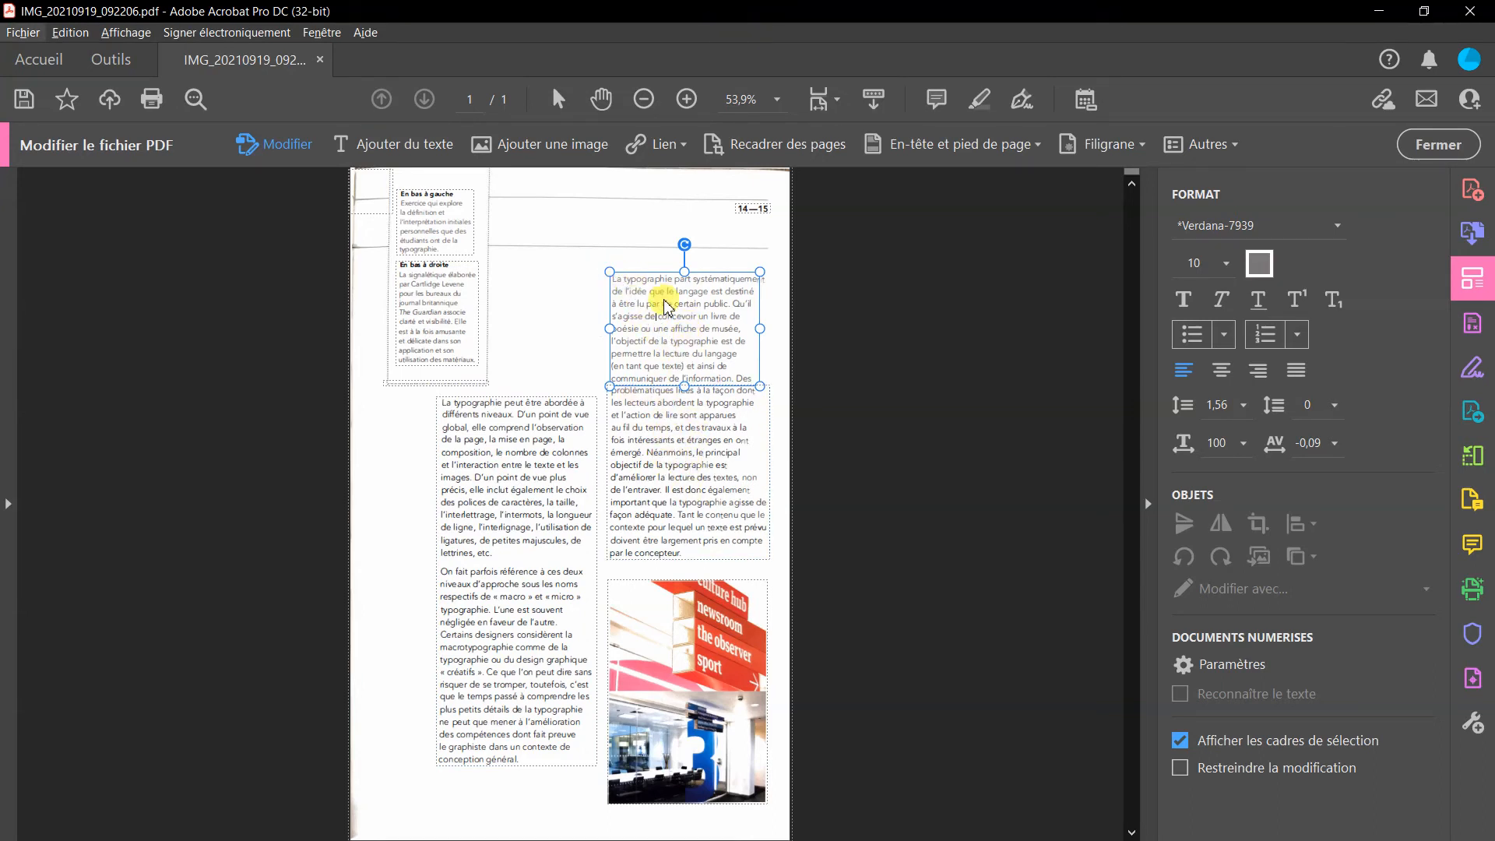
{"action": "left_click", "coordinate": [622, 285]}
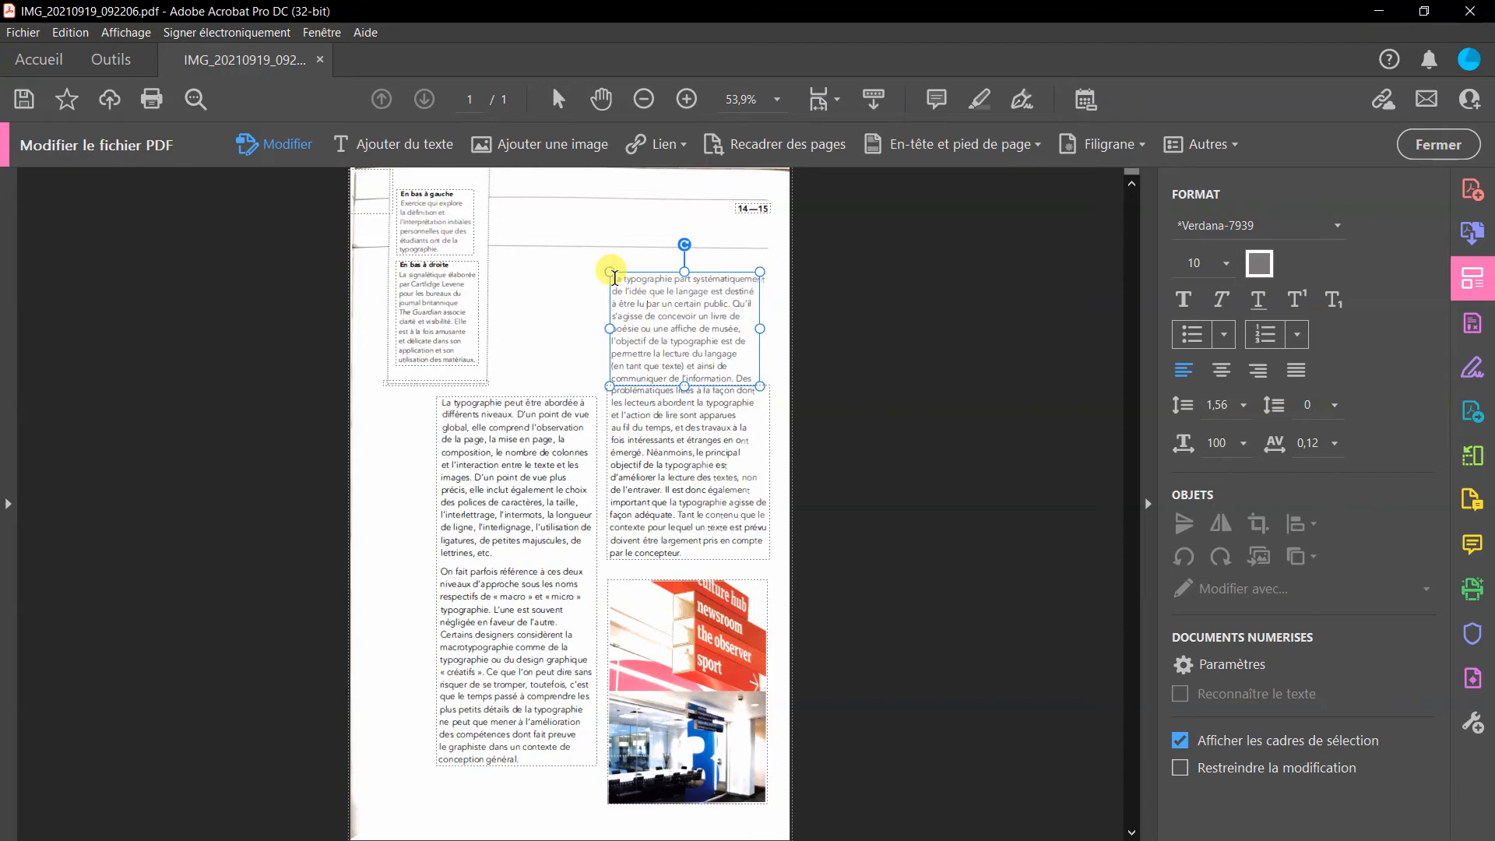
{"action": "left_click_drag", "start_coordinate": [614, 278], "coordinate": [734, 382]}
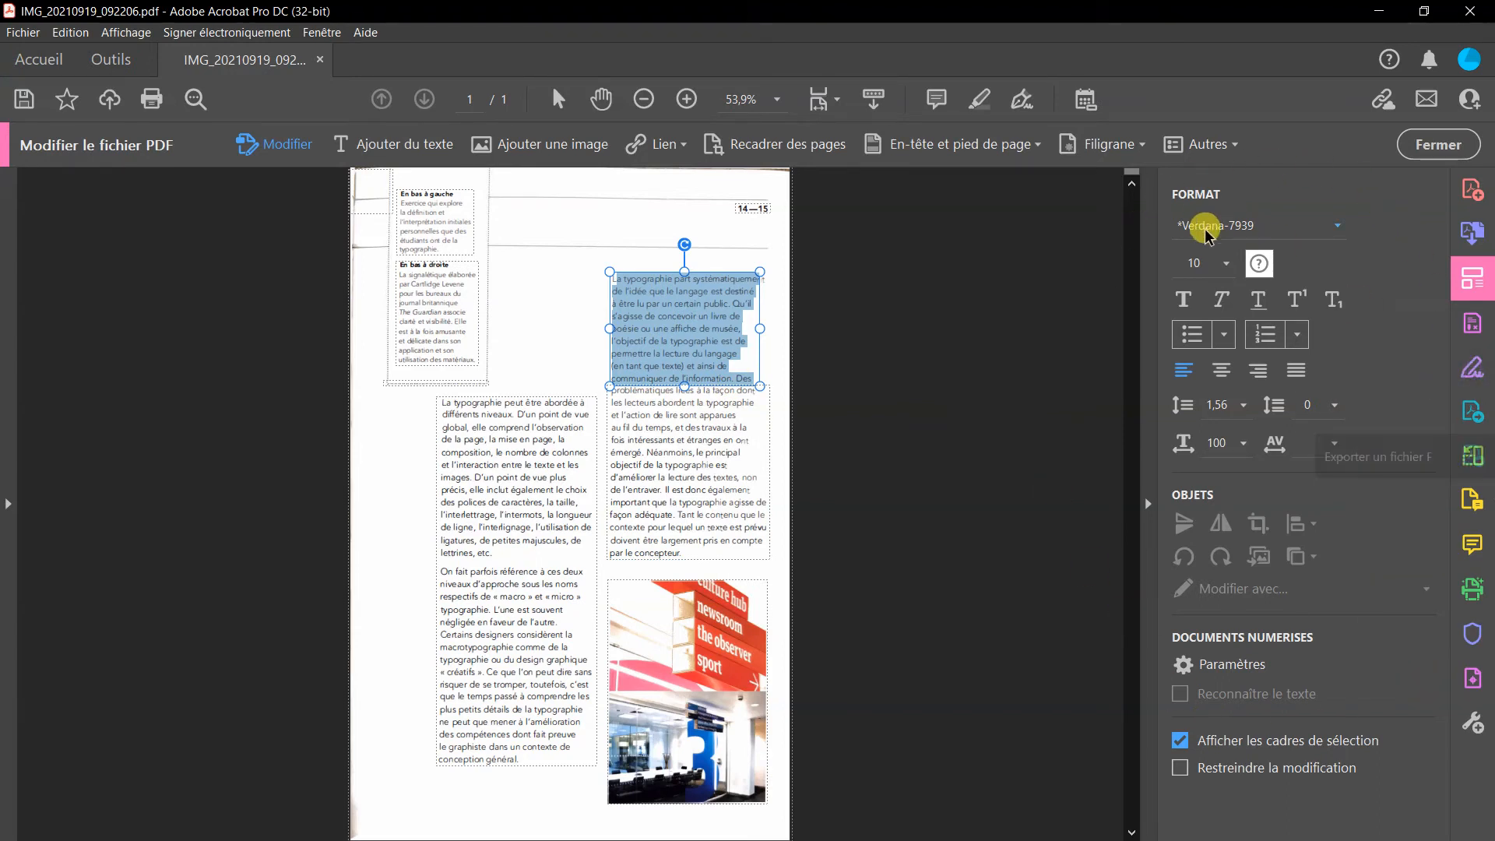
{"action": "left_click", "coordinate": [1229, 267]}
{"action": "left_click", "coordinate": [1244, 265]}
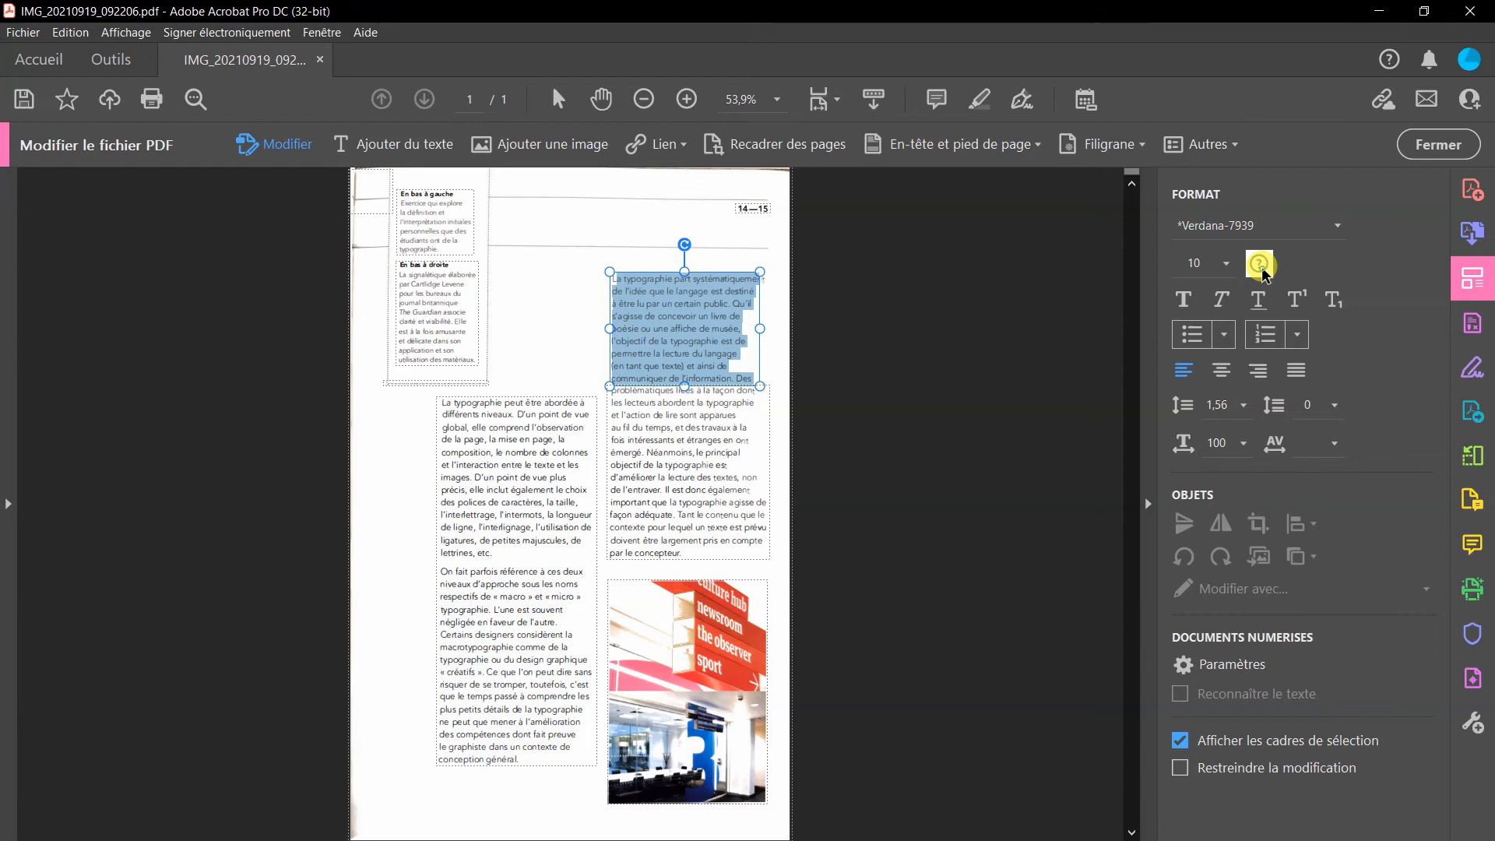
{"action": "left_click", "coordinate": [1262, 266]}
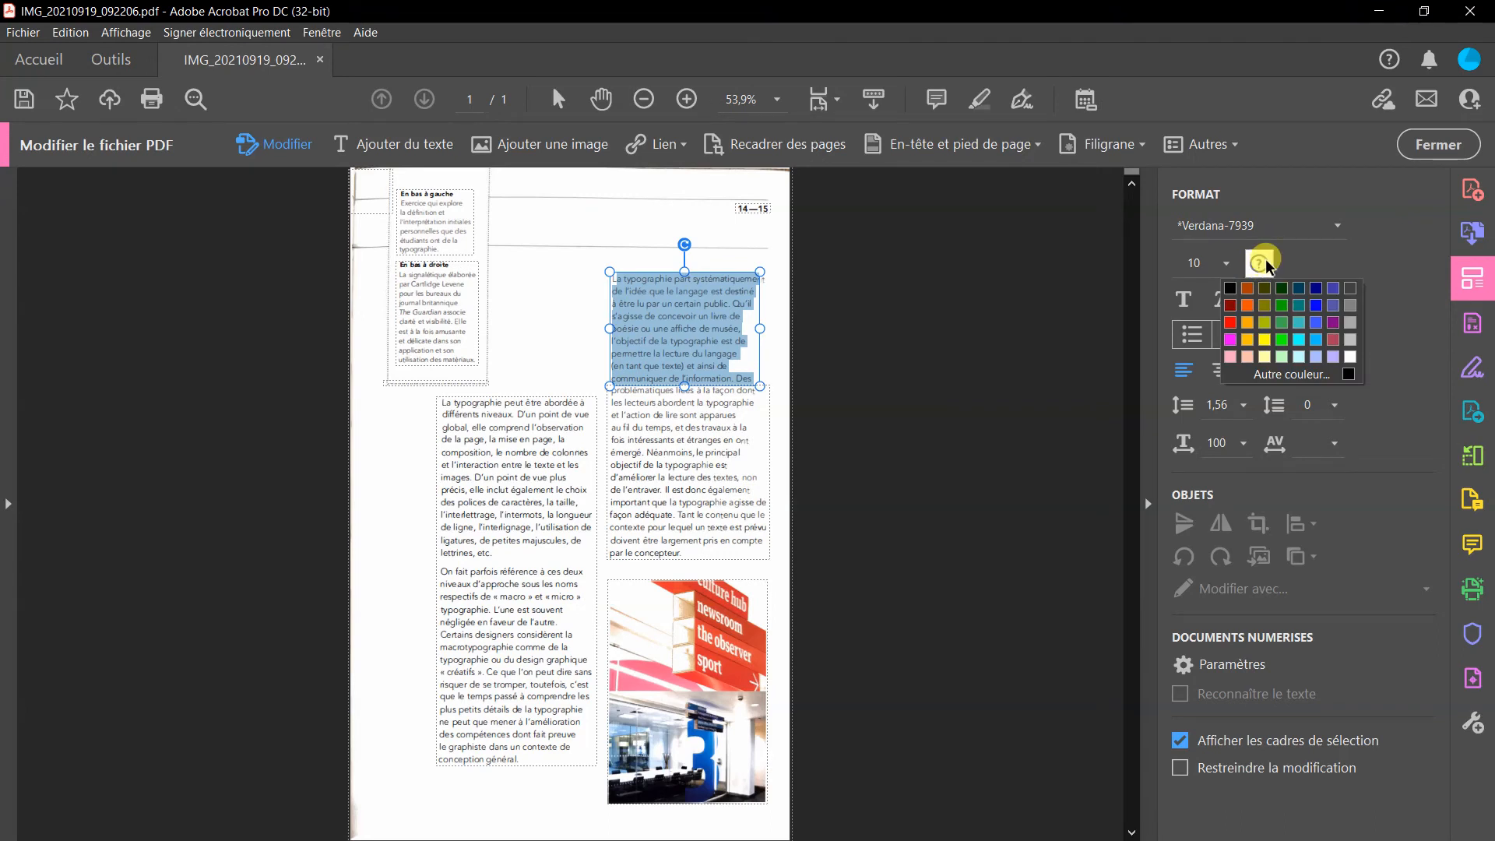
{"action": "left_click", "coordinate": [1232, 290]}
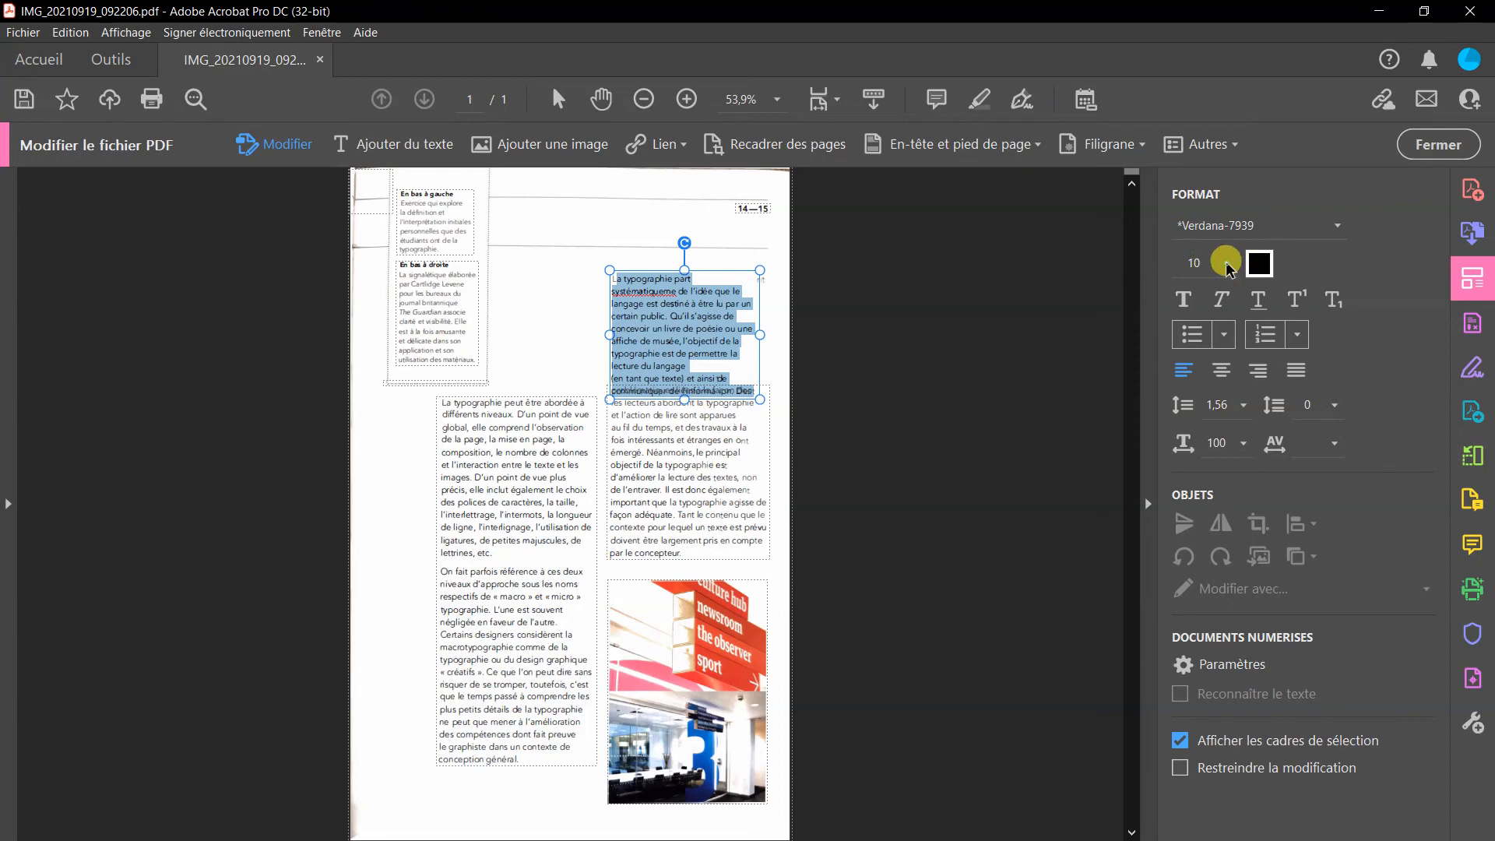
{"action": "left_click", "coordinate": [1227, 265]}
{"action": "left_click", "coordinate": [1306, 276]}
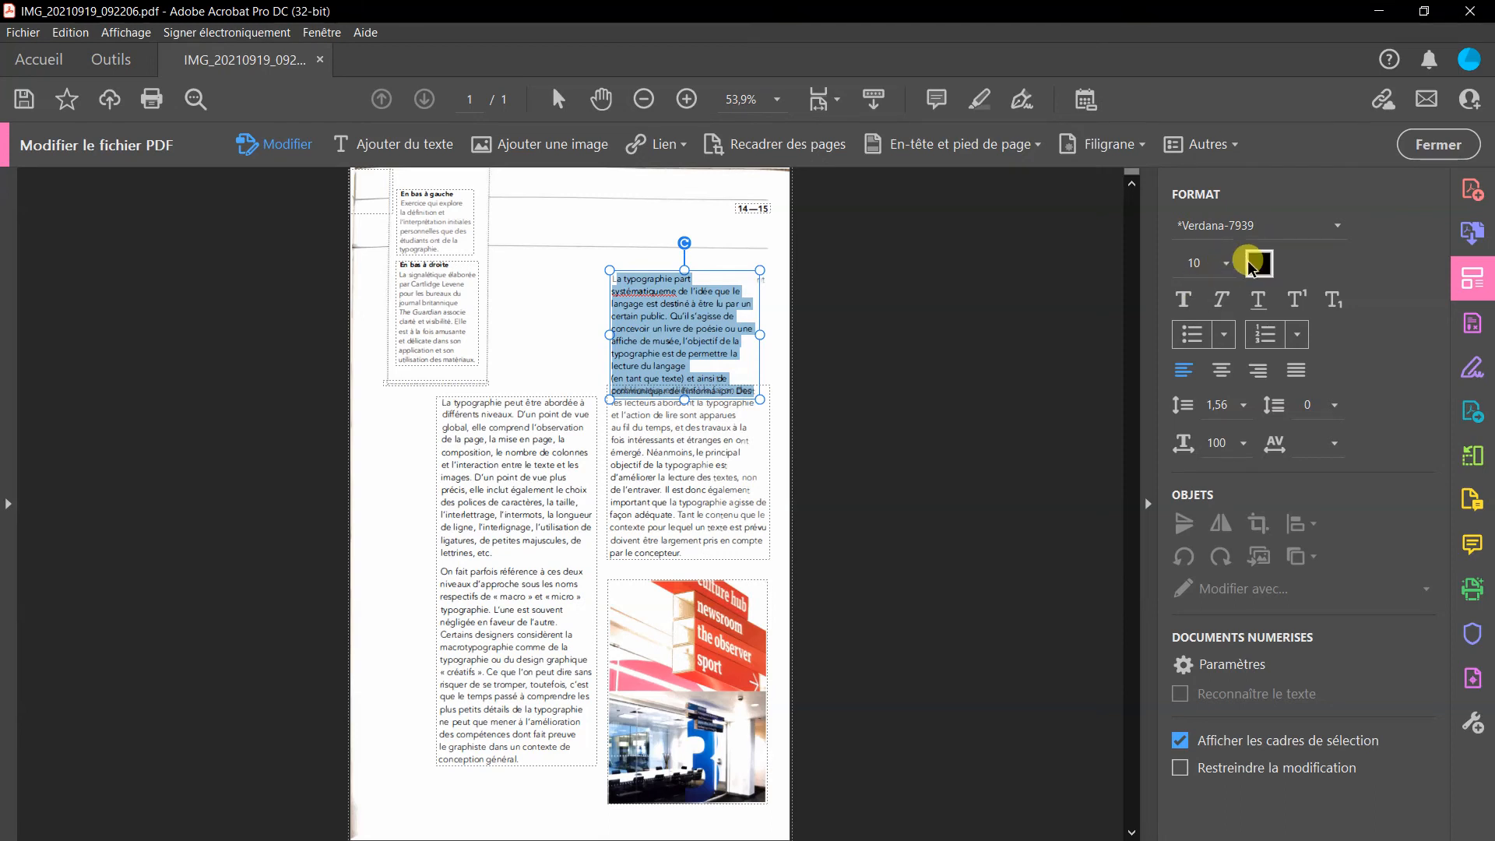
Move the second column's lower text block down so that it clears the upper block
{"action": "left_click", "coordinate": [725, 443]}
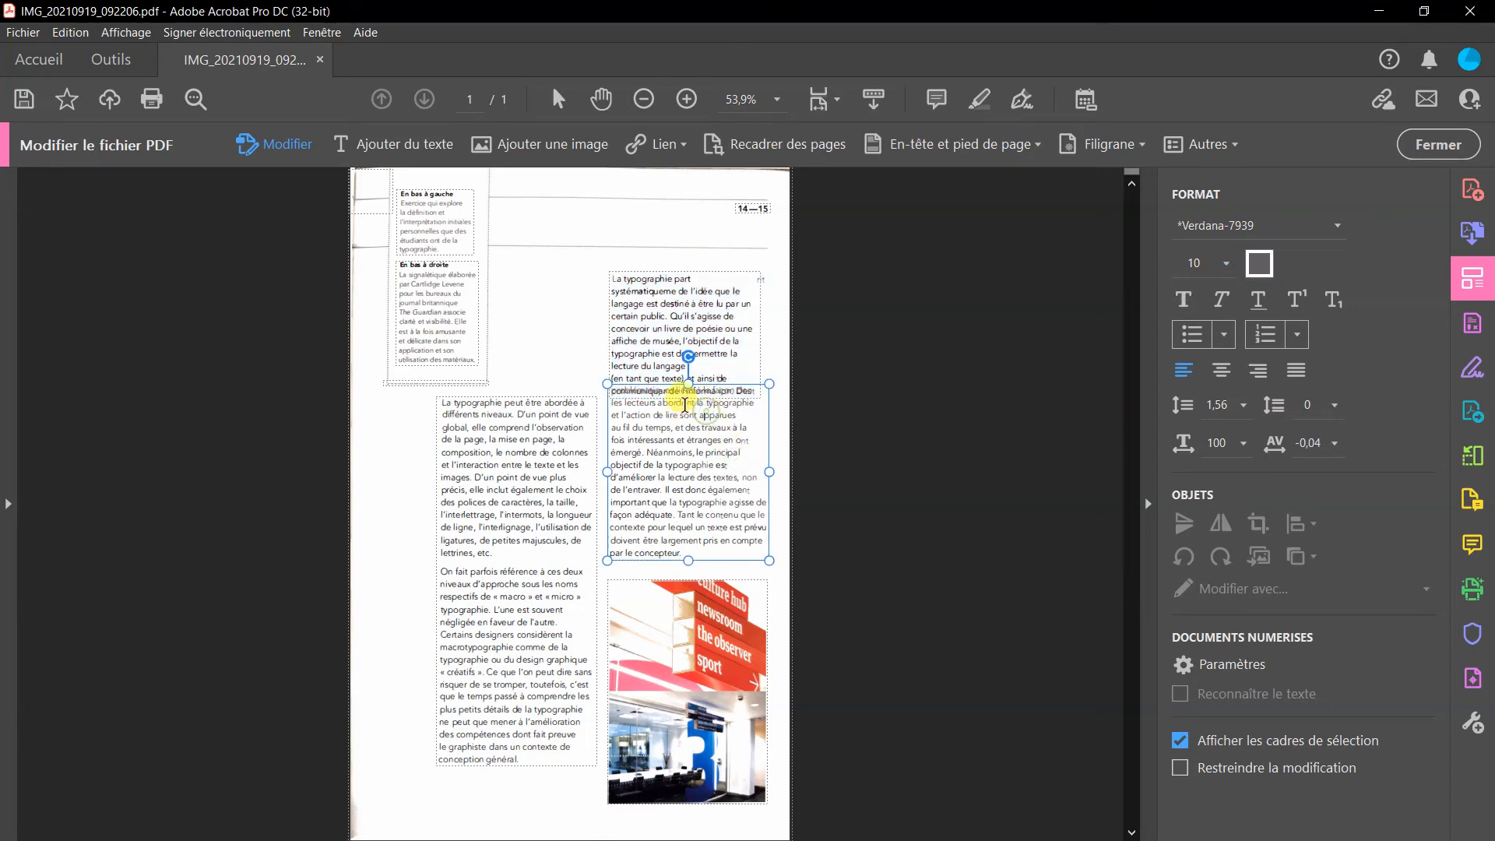
{"action": "left_click_drag", "start_coordinate": [685, 383], "coordinate": [689, 400]}
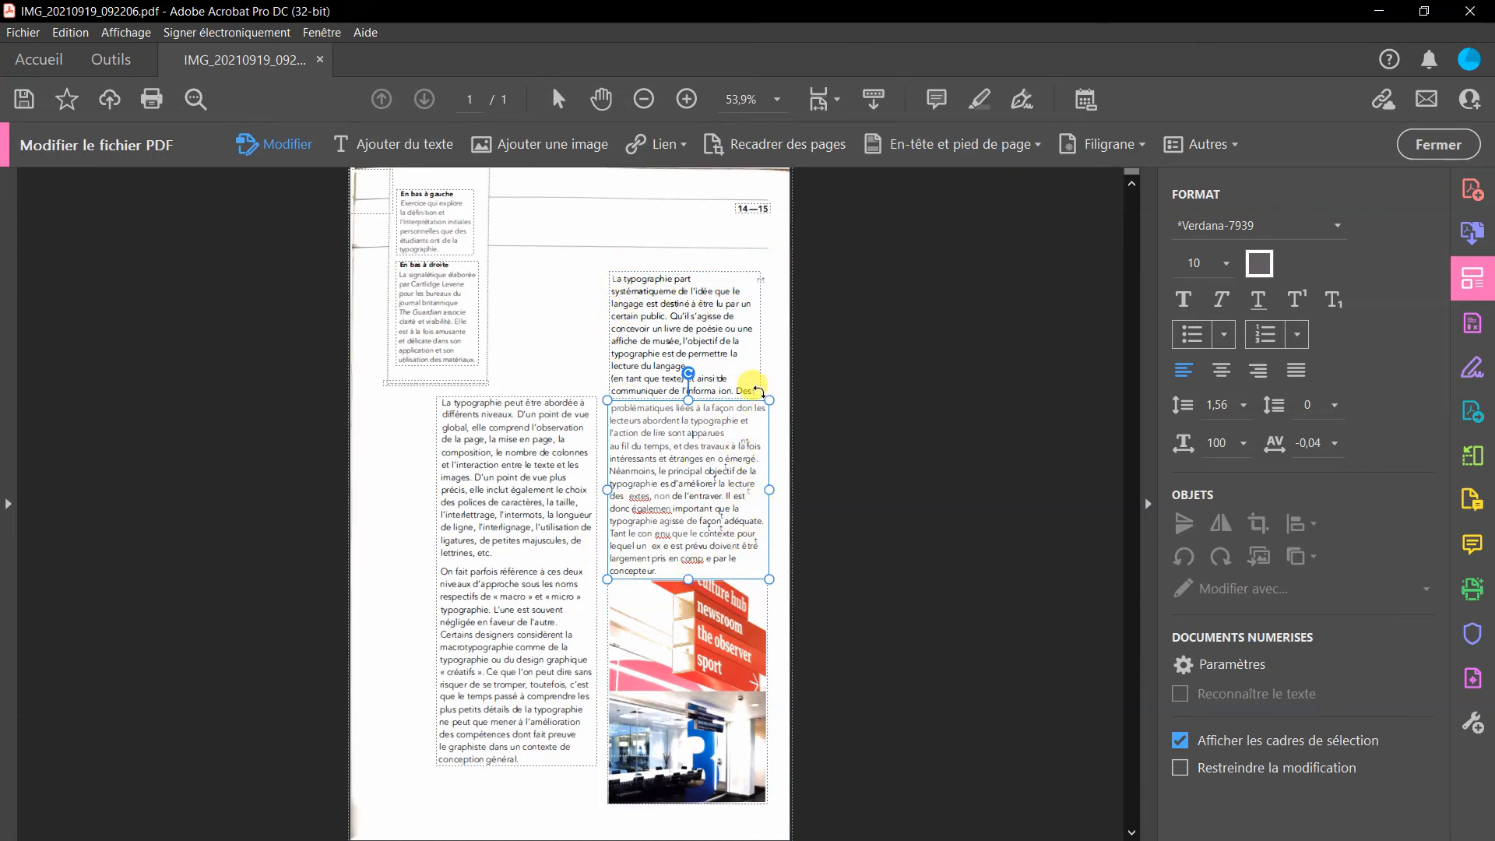
{"action": "left_click_drag", "start_coordinate": [667, 442], "coordinate": [663, 436]}
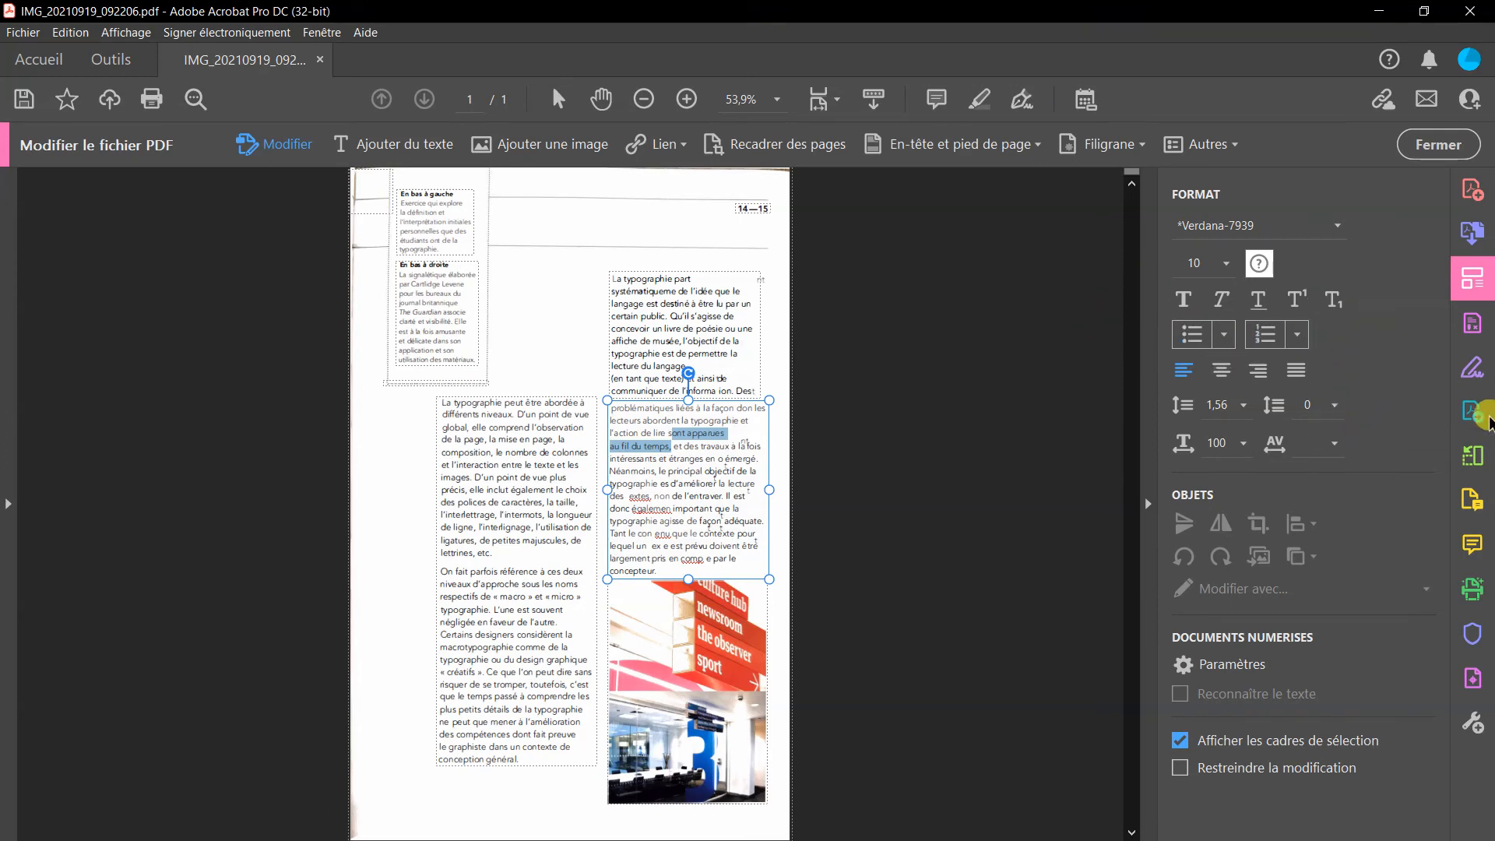
{"action": "left_click", "coordinate": [847, 568]}
Mirror the photo left to right and open it for editing in Adobe Photoshop
{"action": "left_click", "coordinate": [726, 665]}
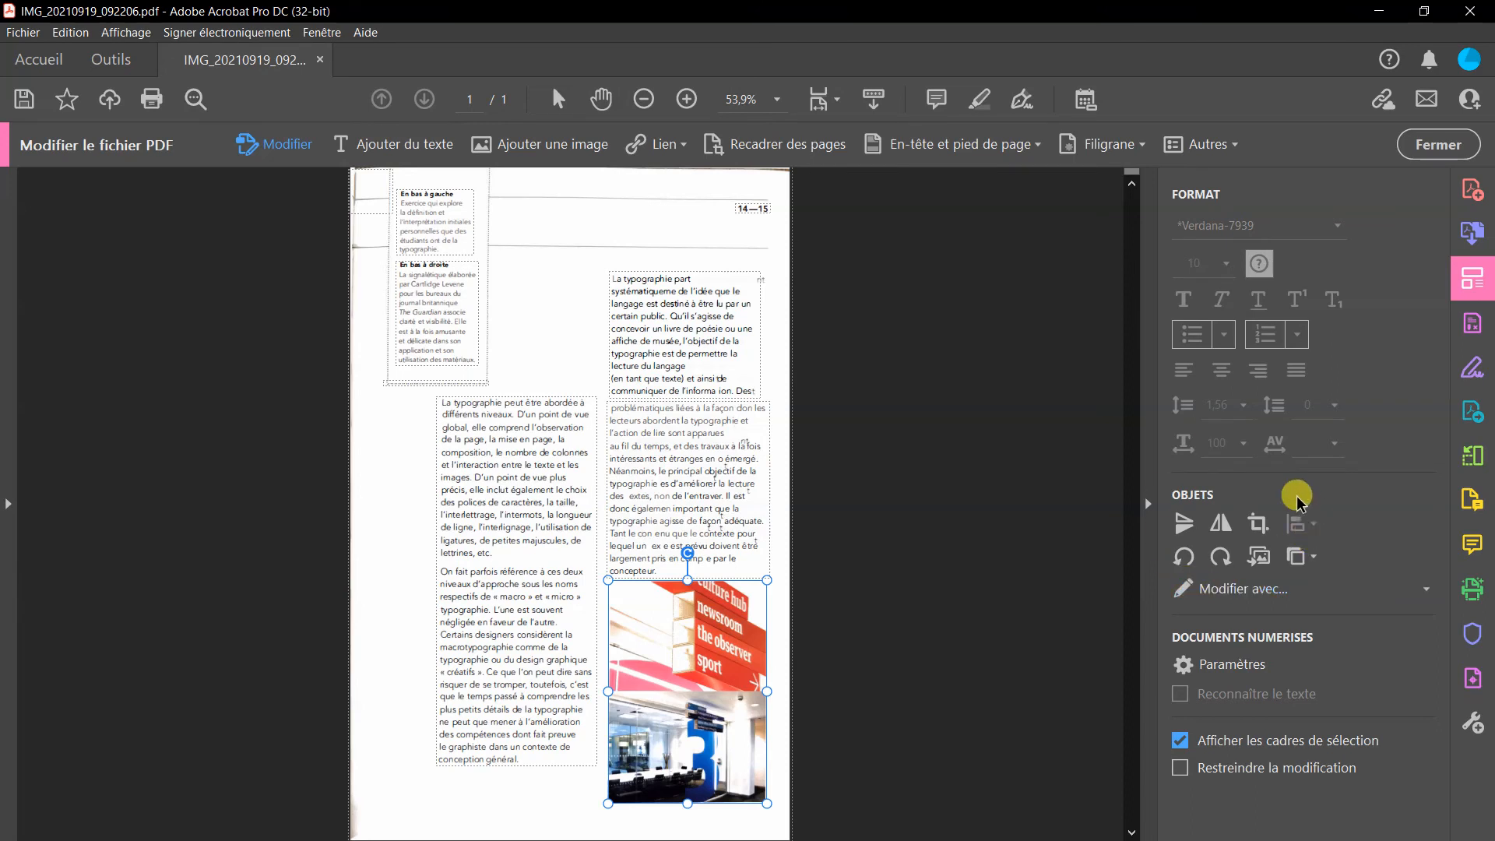
{"action": "left_click", "coordinate": [1220, 526]}
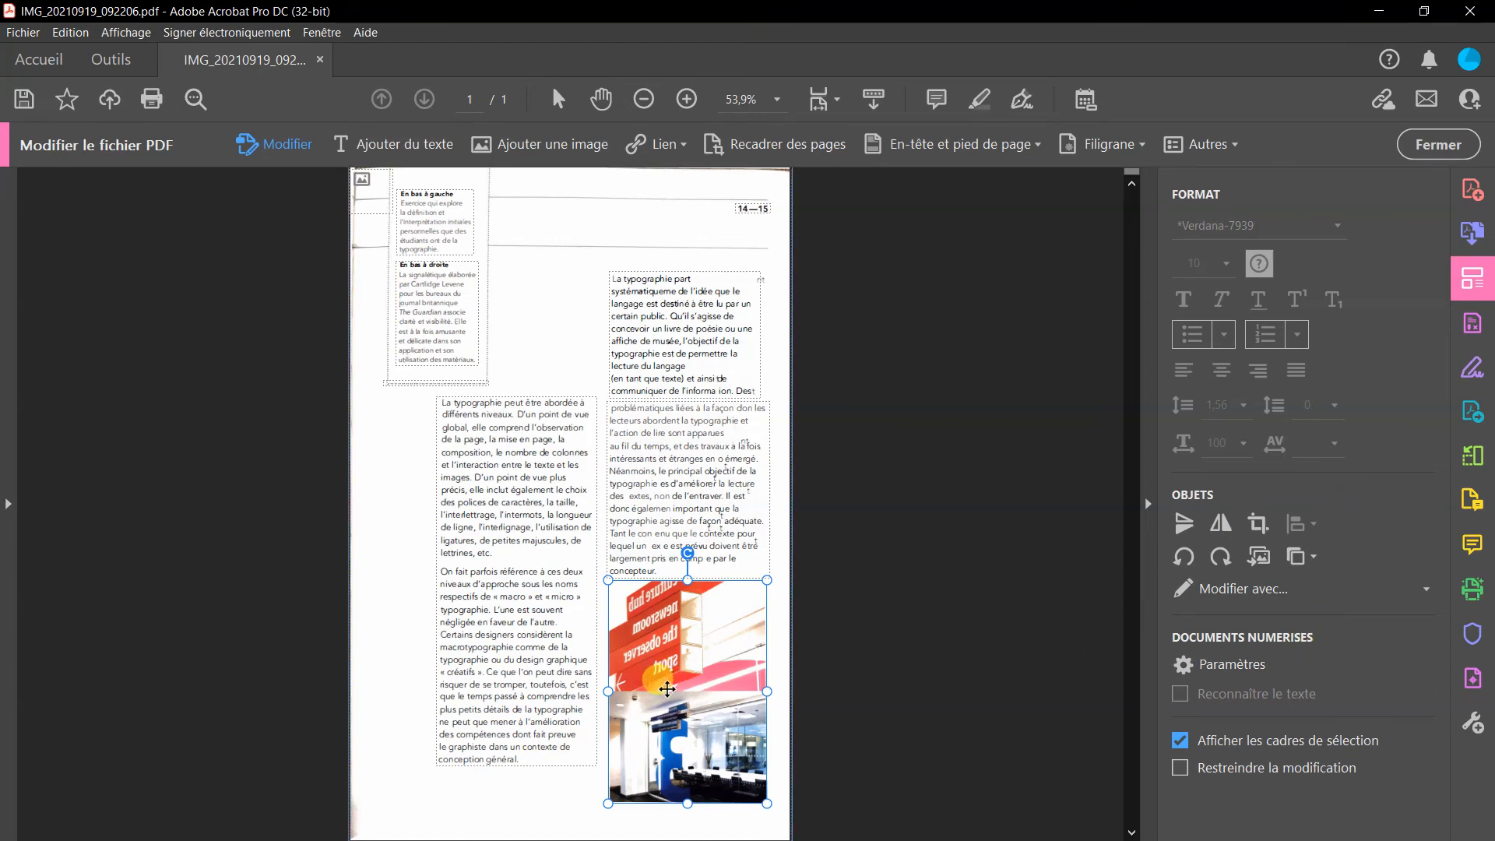
{"action": "right_click", "coordinate": [659, 627]}
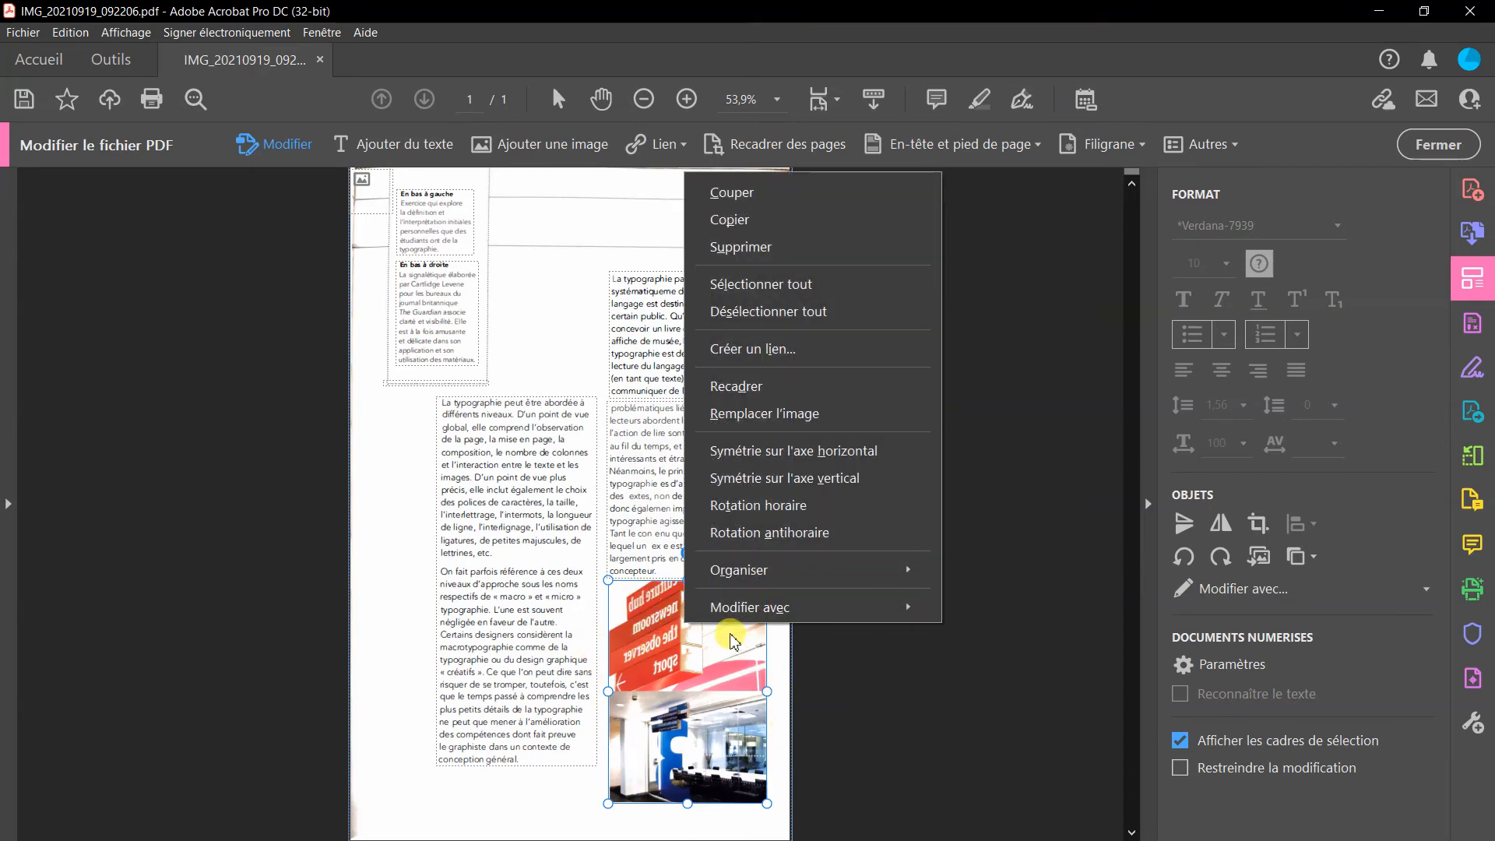
{"action": "mouse_move", "coordinate": [744, 620]}
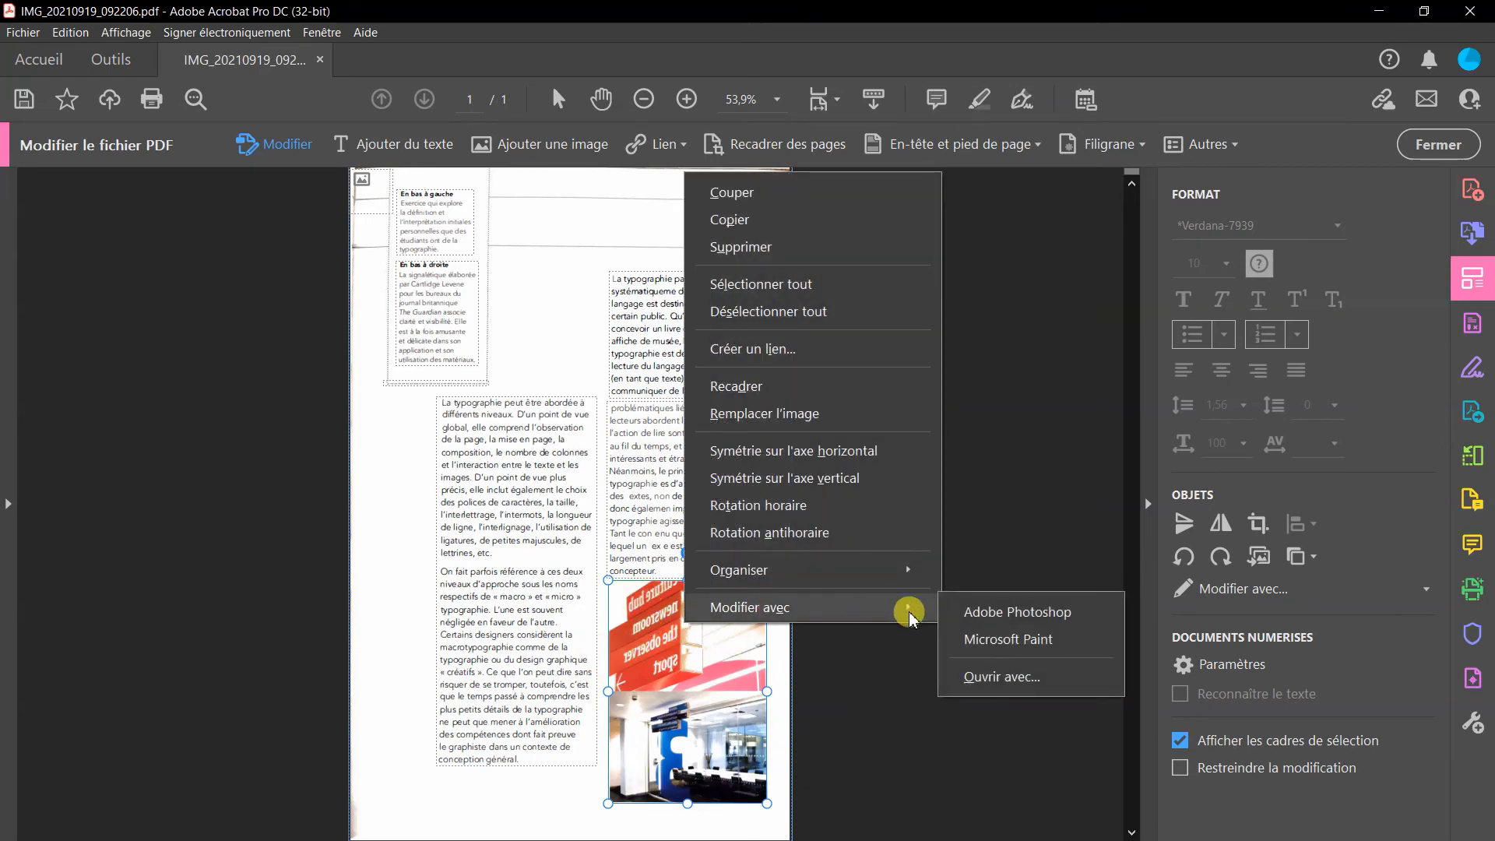
{"action": "left_click", "coordinate": [1021, 614]}
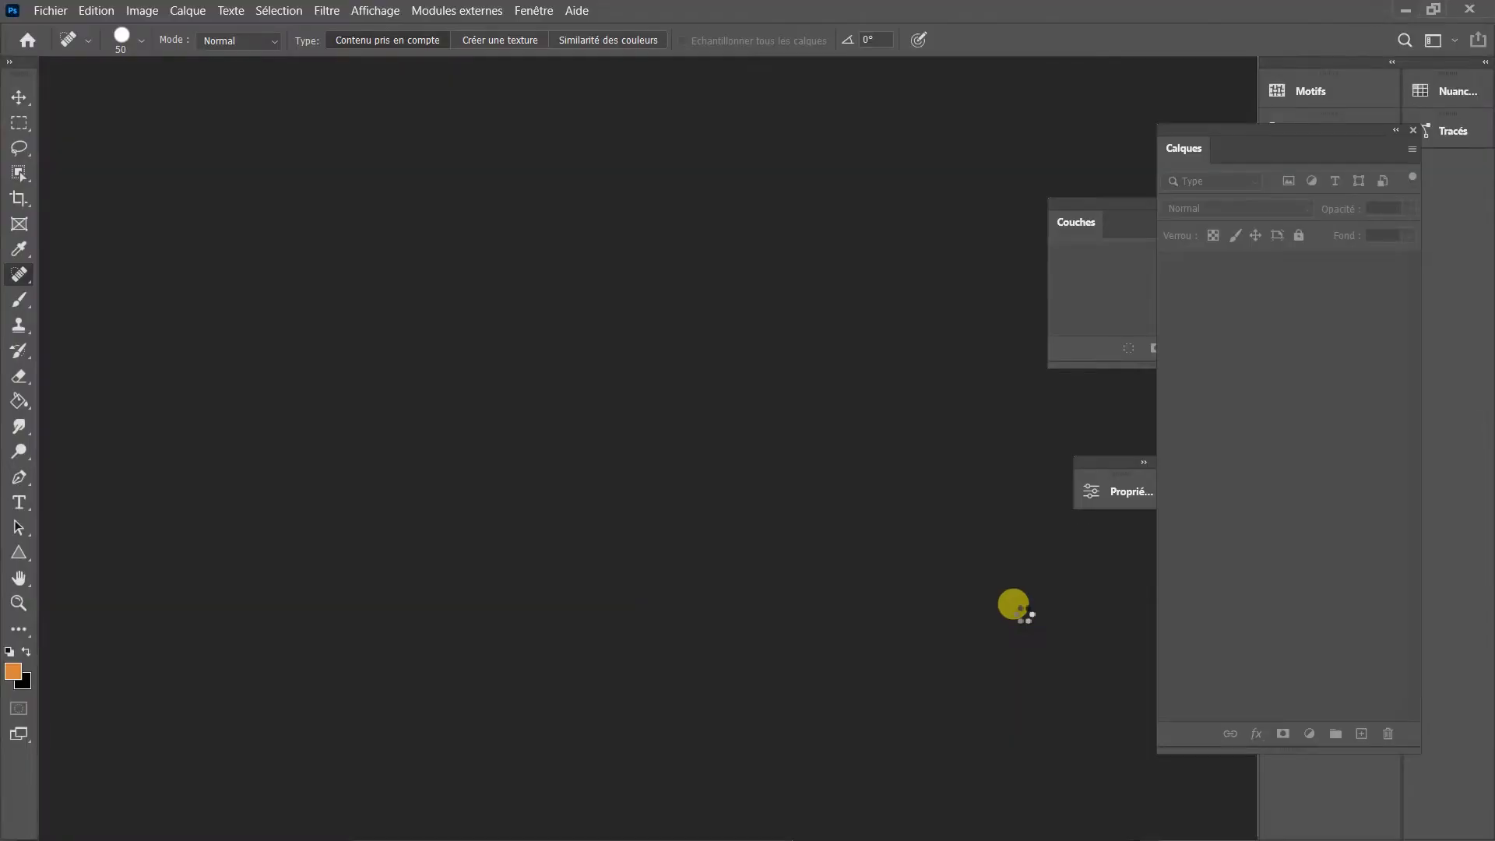
{"action": "left_click", "coordinate": [807, 369]}
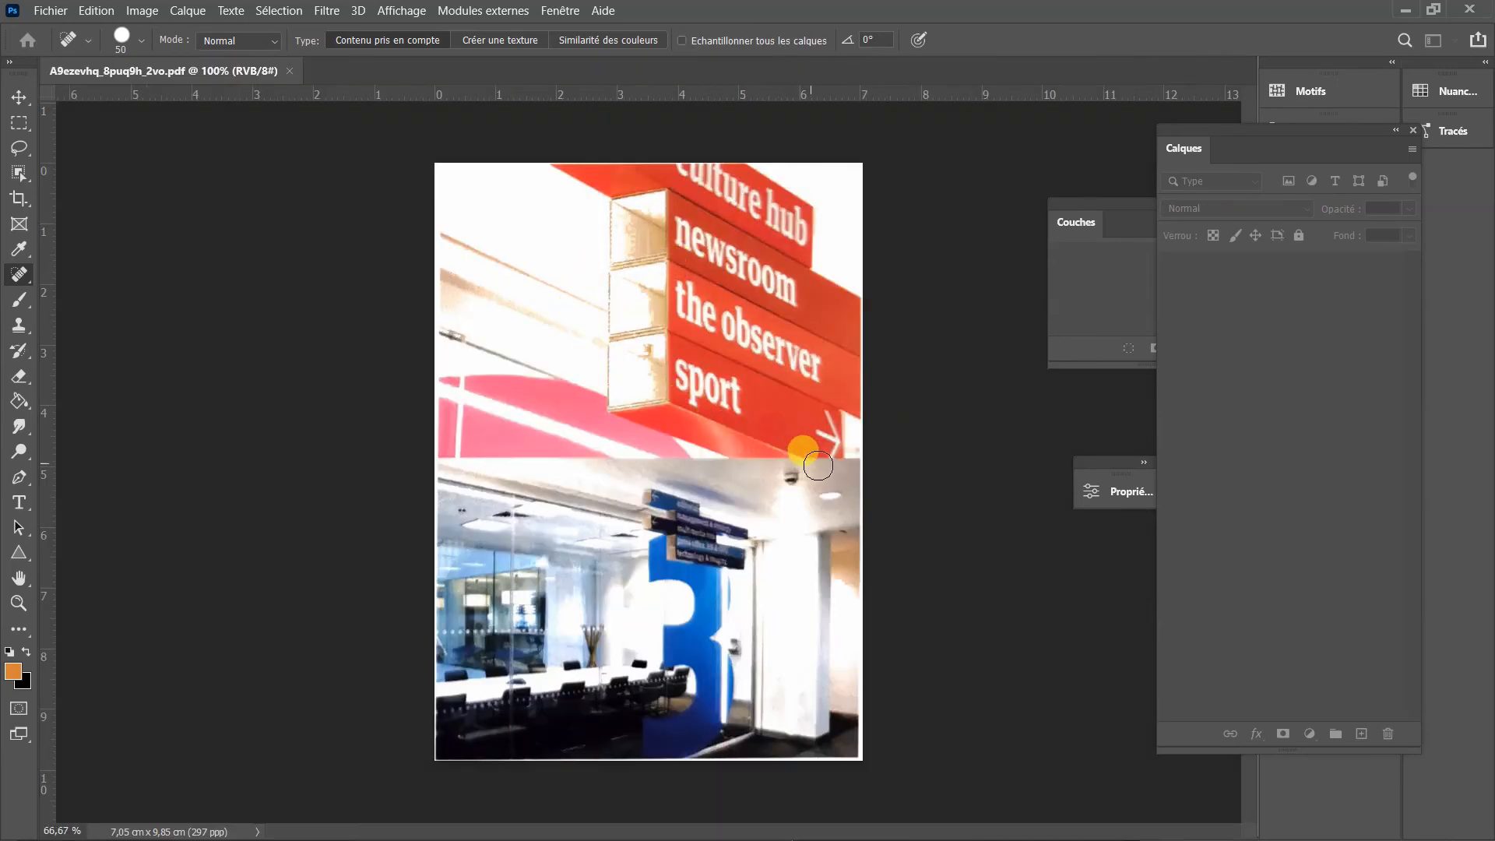
Convert the photo's colour mode to Couleurs CMJN and accept the conversion
{"action": "left_click", "coordinate": [185, 74]}
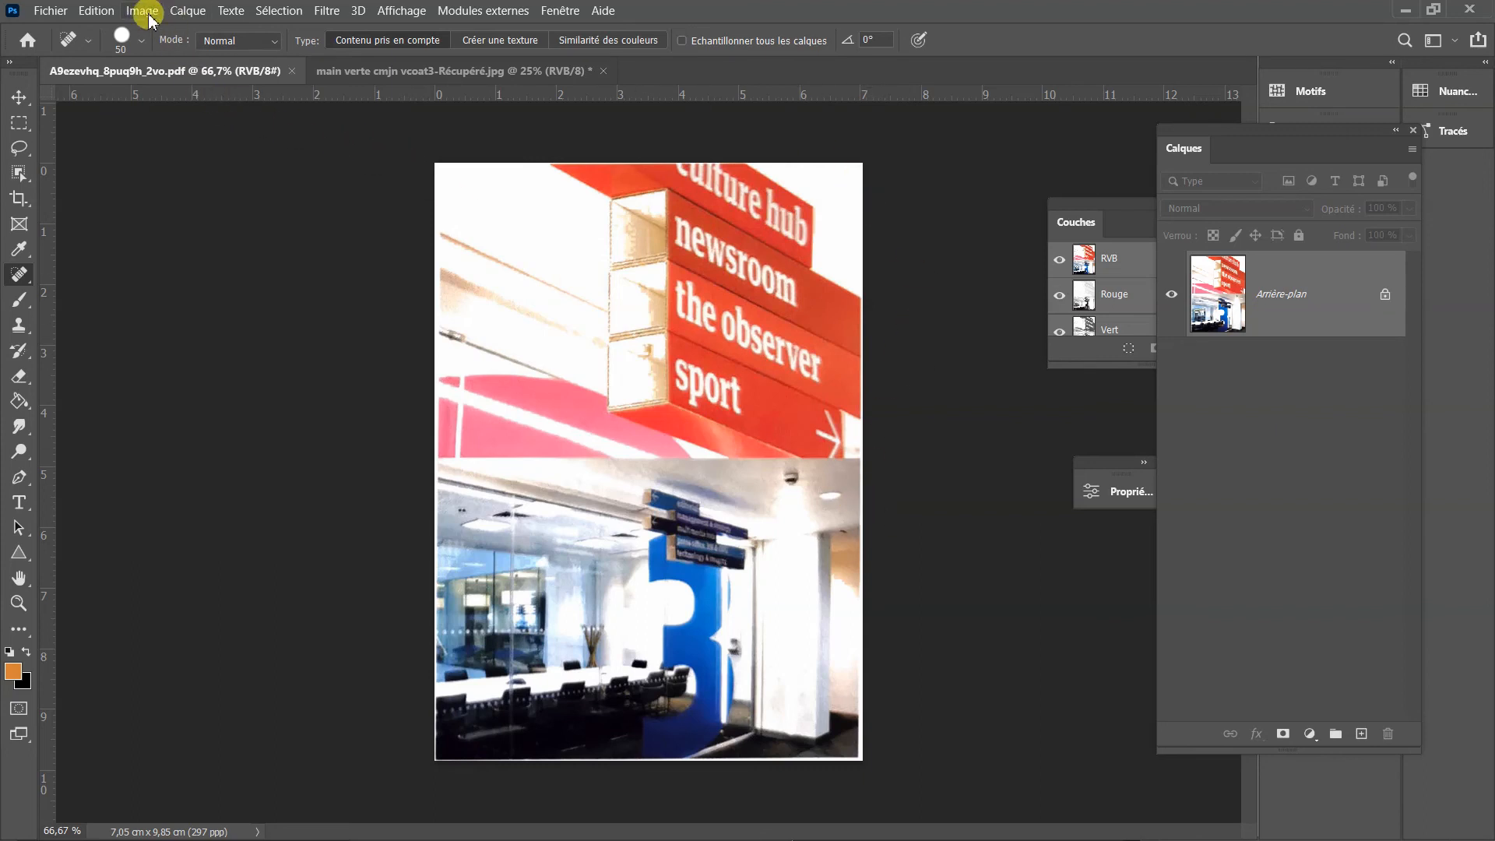
{"action": "left_click", "coordinate": [144, 11]}
{"action": "mouse_move", "coordinate": [163, 41]}
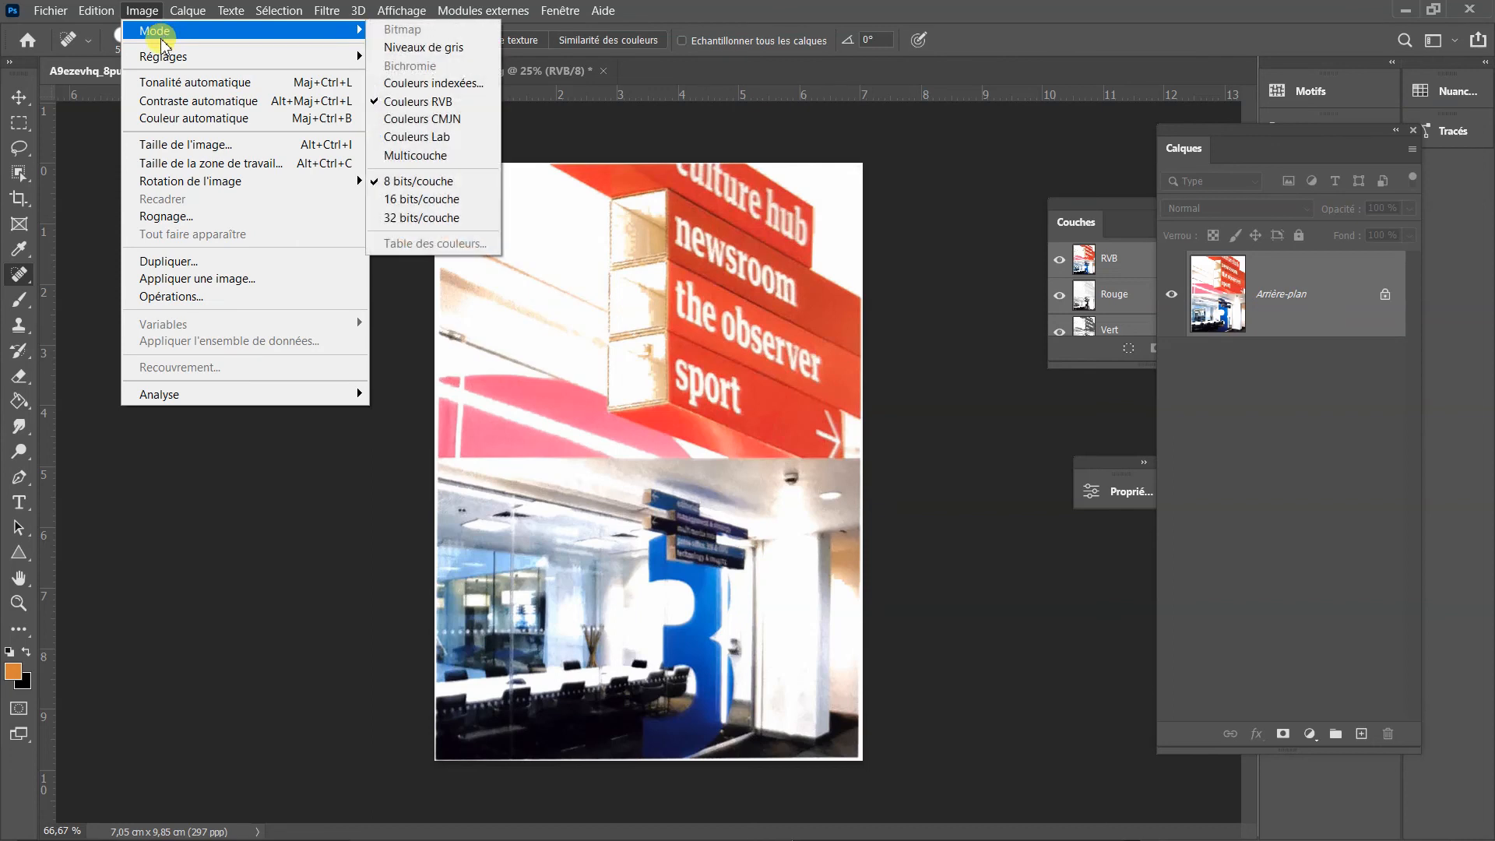
{"action": "left_click", "coordinate": [429, 120]}
{"action": "left_click", "coordinate": [876, 368]}
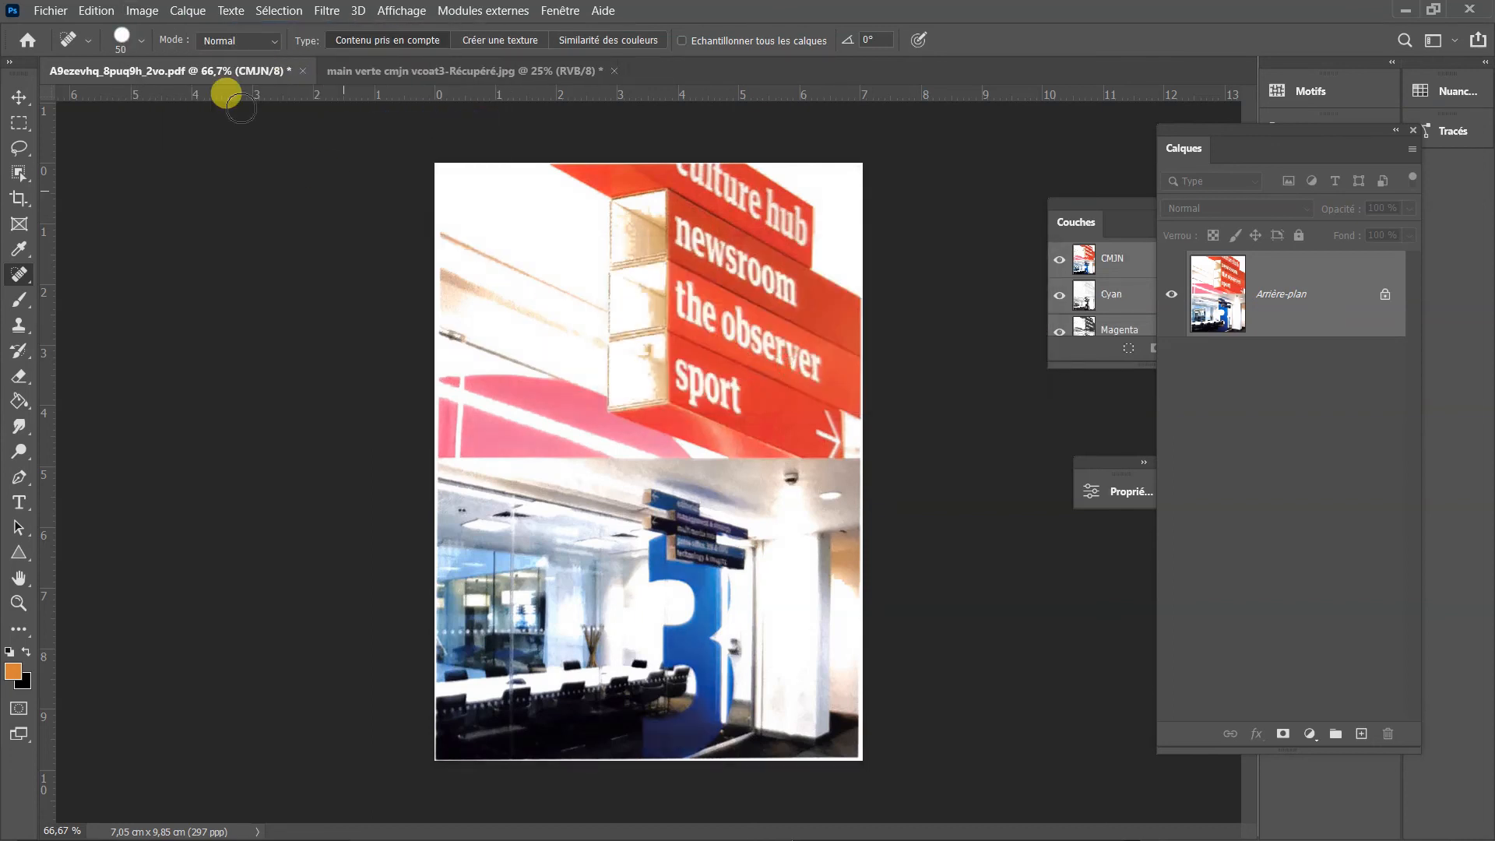
Colorize the photo with a Teinte/Saturation adjustment, using Teinte 28 and Saturation 66
{"action": "left_click", "coordinate": [143, 11]}
{"action": "mouse_move", "coordinate": [169, 58]}
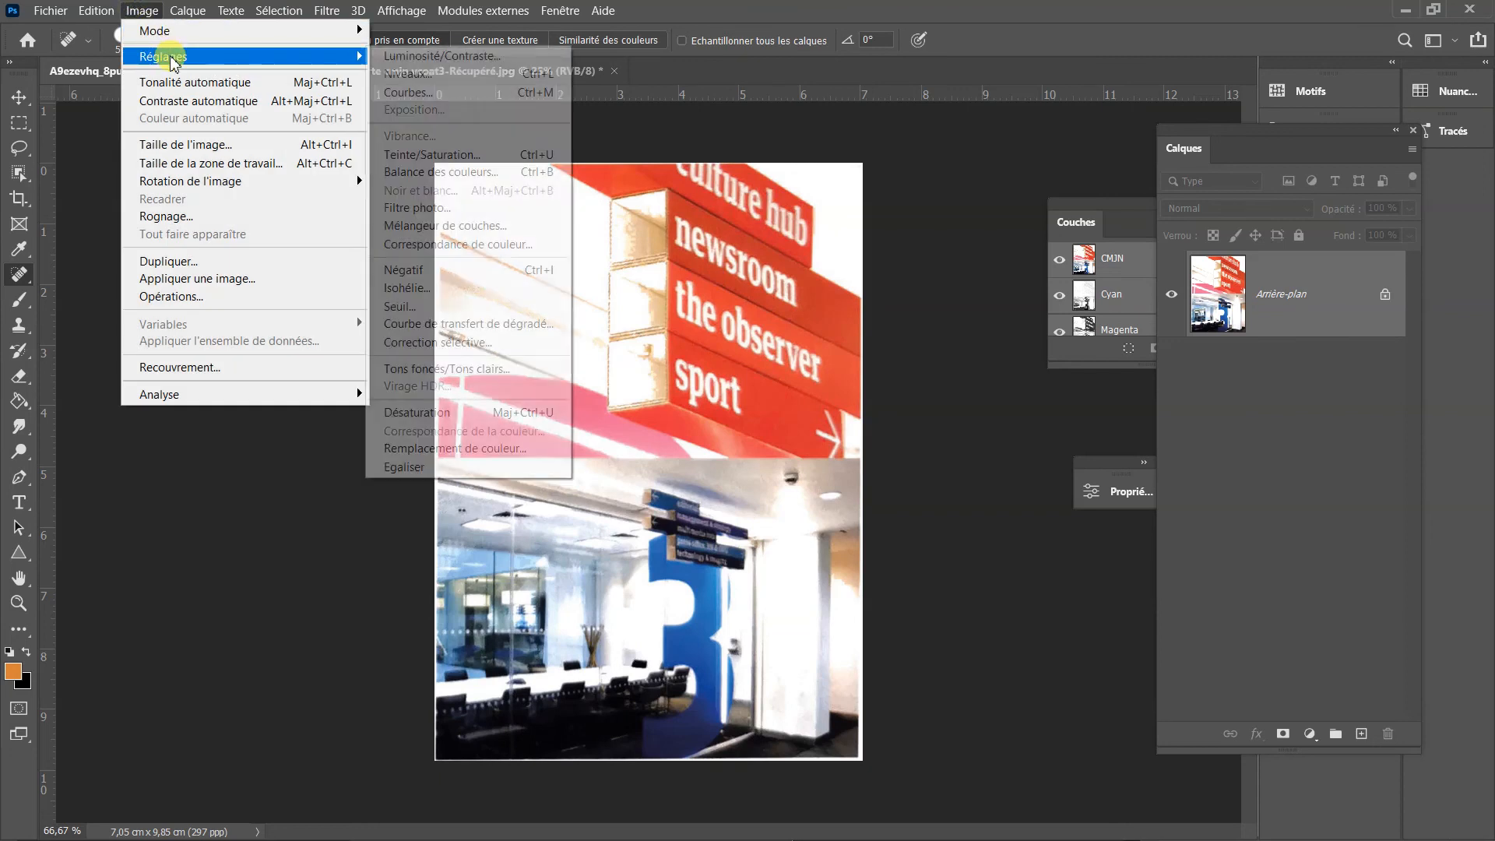
{"action": "left_click", "coordinate": [428, 155]}
{"action": "left_click", "coordinate": [1265, 401]}
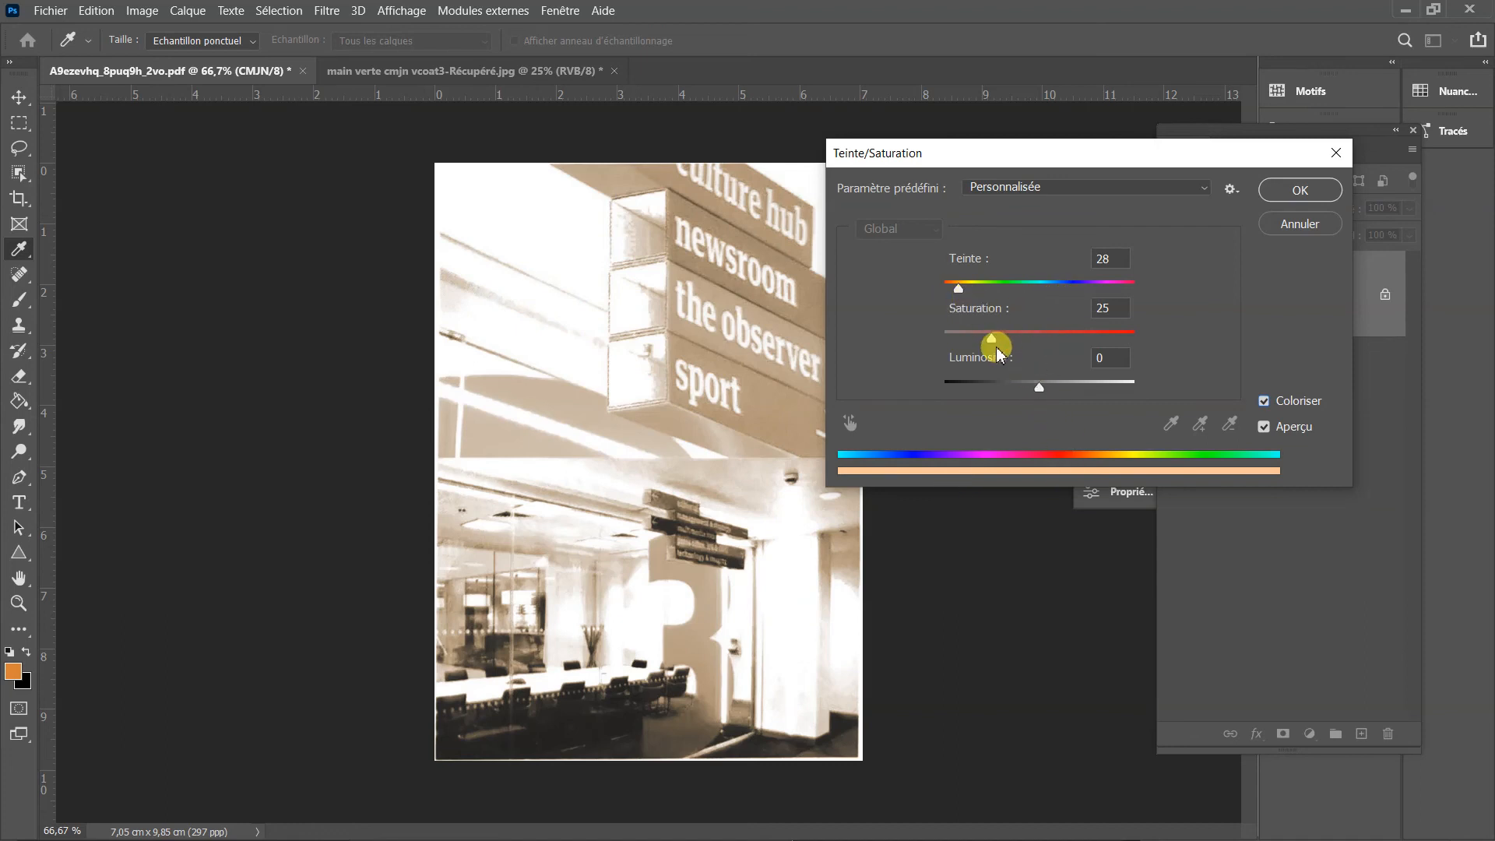
{"action": "left_click_drag", "start_coordinate": [997, 337], "coordinate": [1066, 343]}
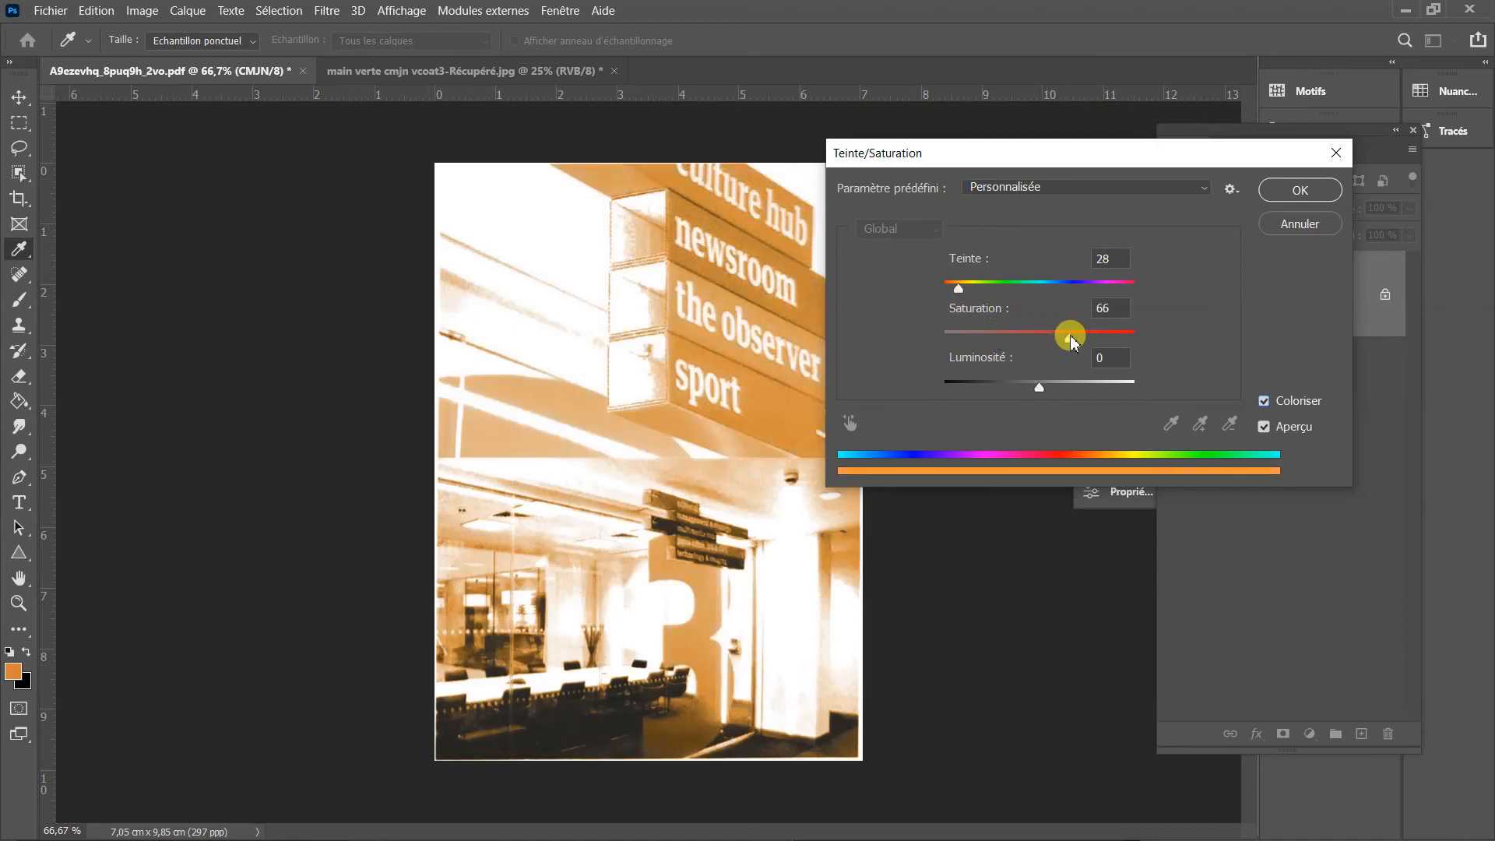
{"action": "left_click", "coordinate": [1300, 190]}
{"action": "key", "text": "j"}
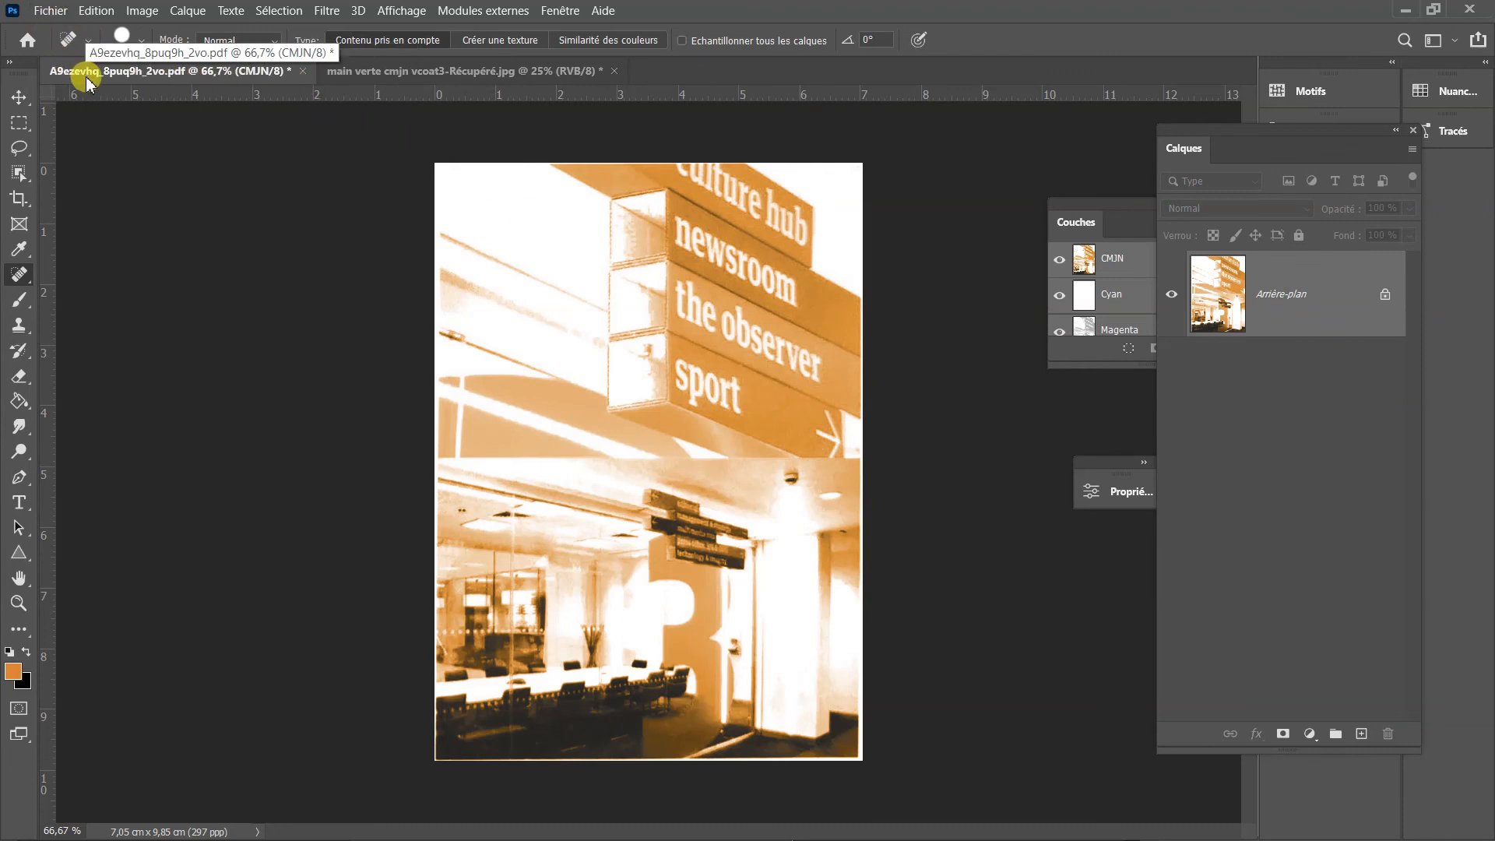
Save the edited photo and switch back to Adobe Acrobat to update it on the page
{"action": "left_click", "coordinate": [50, 12]}
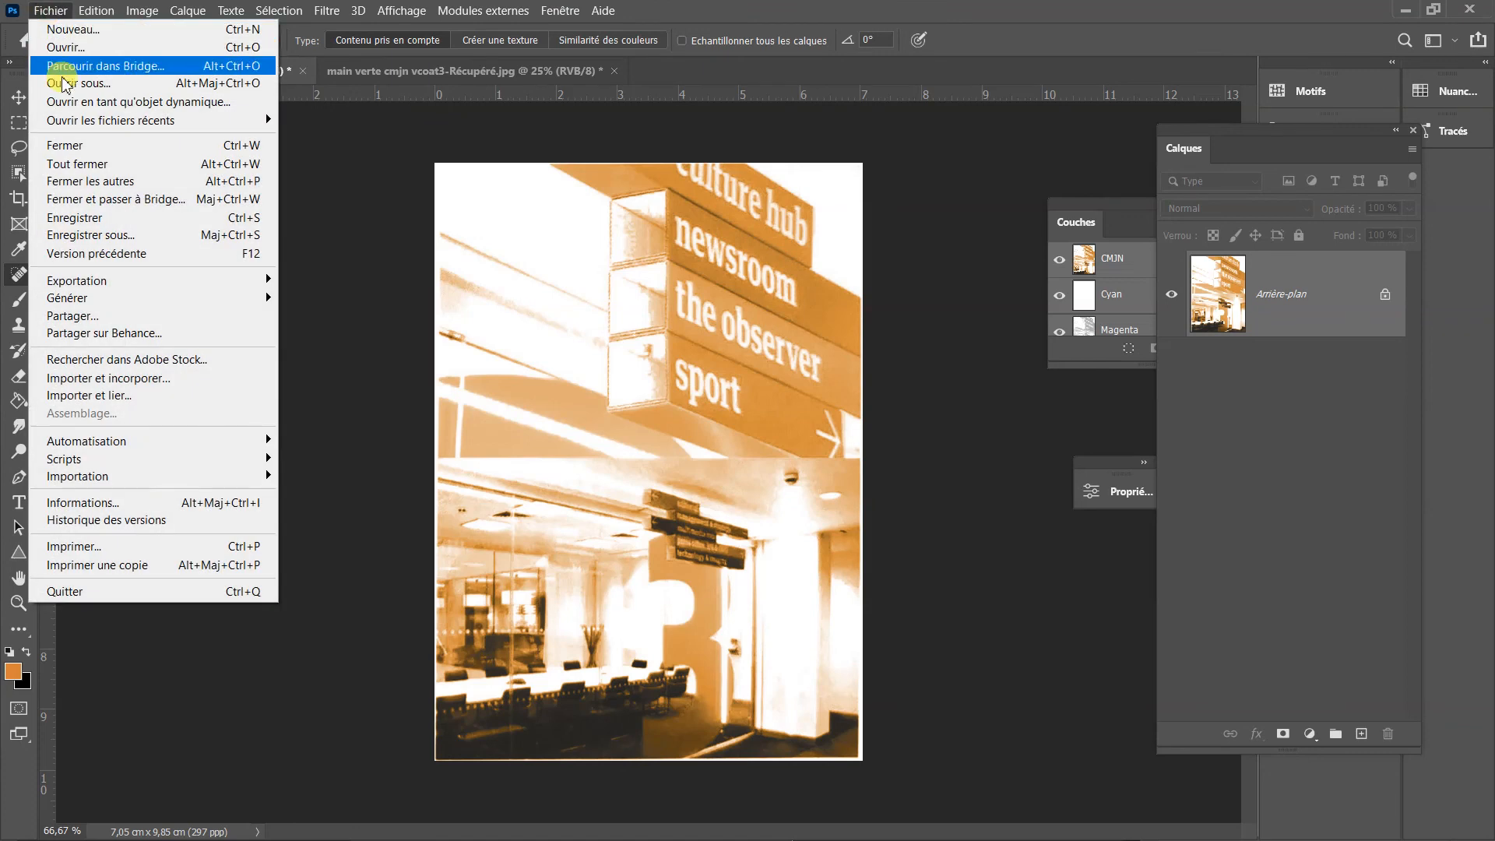
{"action": "left_click", "coordinate": [83, 218]}
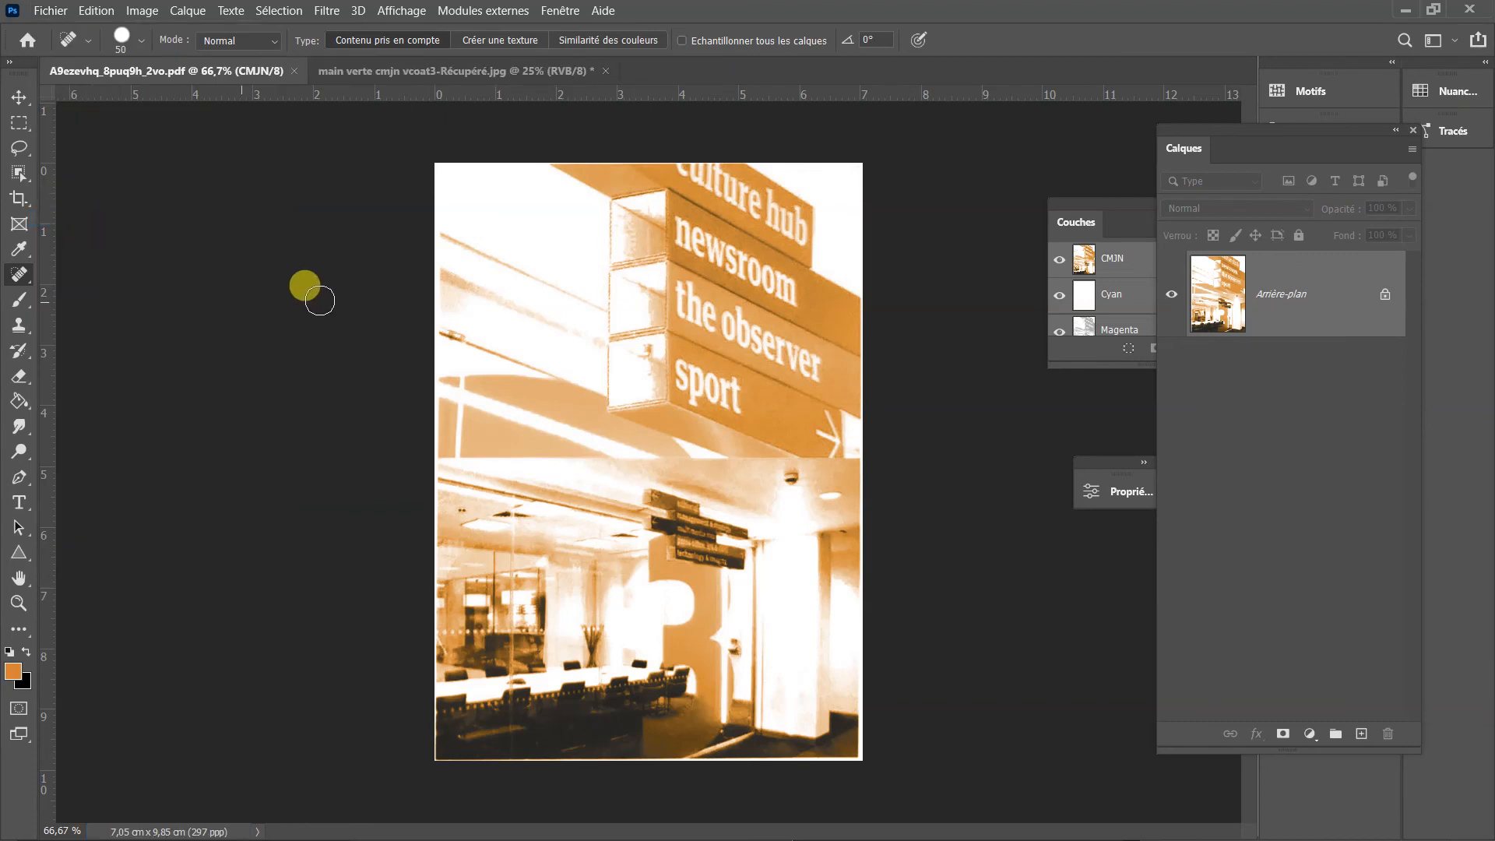
{"action": "left_click", "coordinate": [1406, 10]}
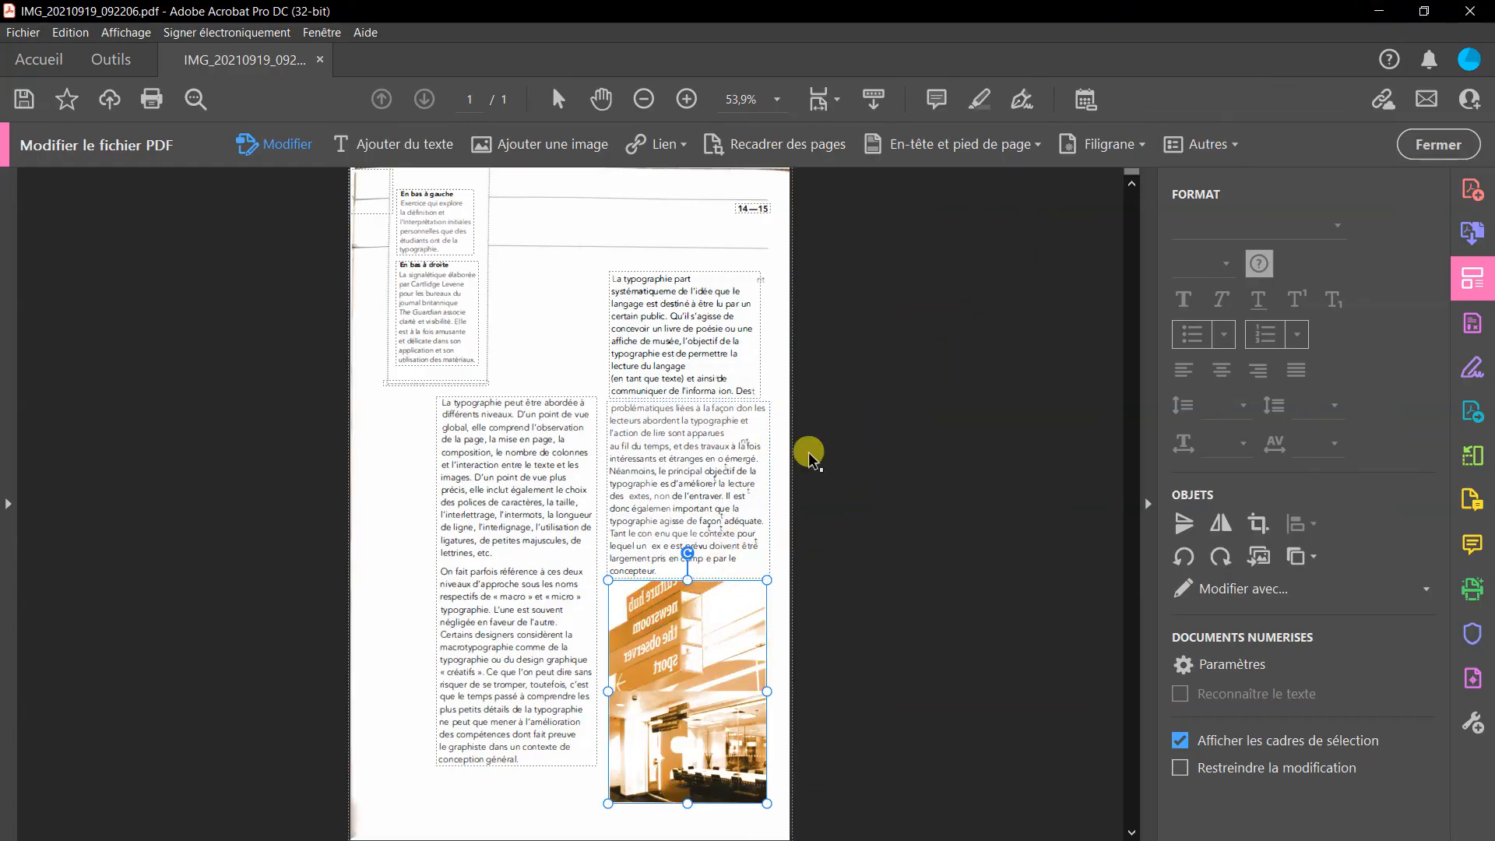
Check the recoloured photo on the page, deselect it and finish editing the PDF
{"action": "left_click", "coordinate": [834, 599]}
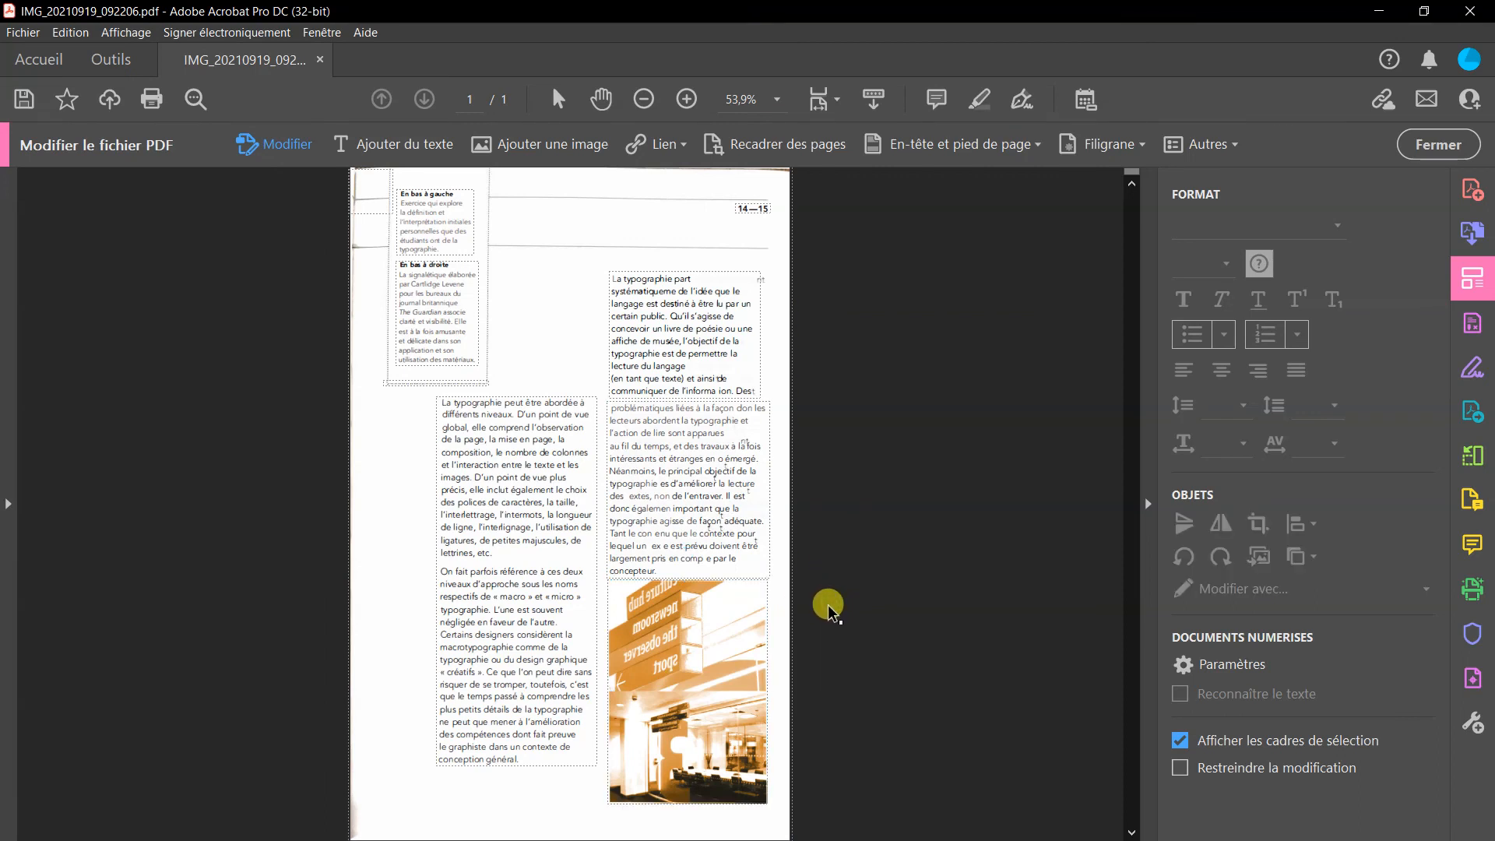
{"action": "left_click", "coordinate": [711, 634]}
{"action": "left_click", "coordinate": [957, 563]}
{"action": "left_click", "coordinate": [1437, 144]}
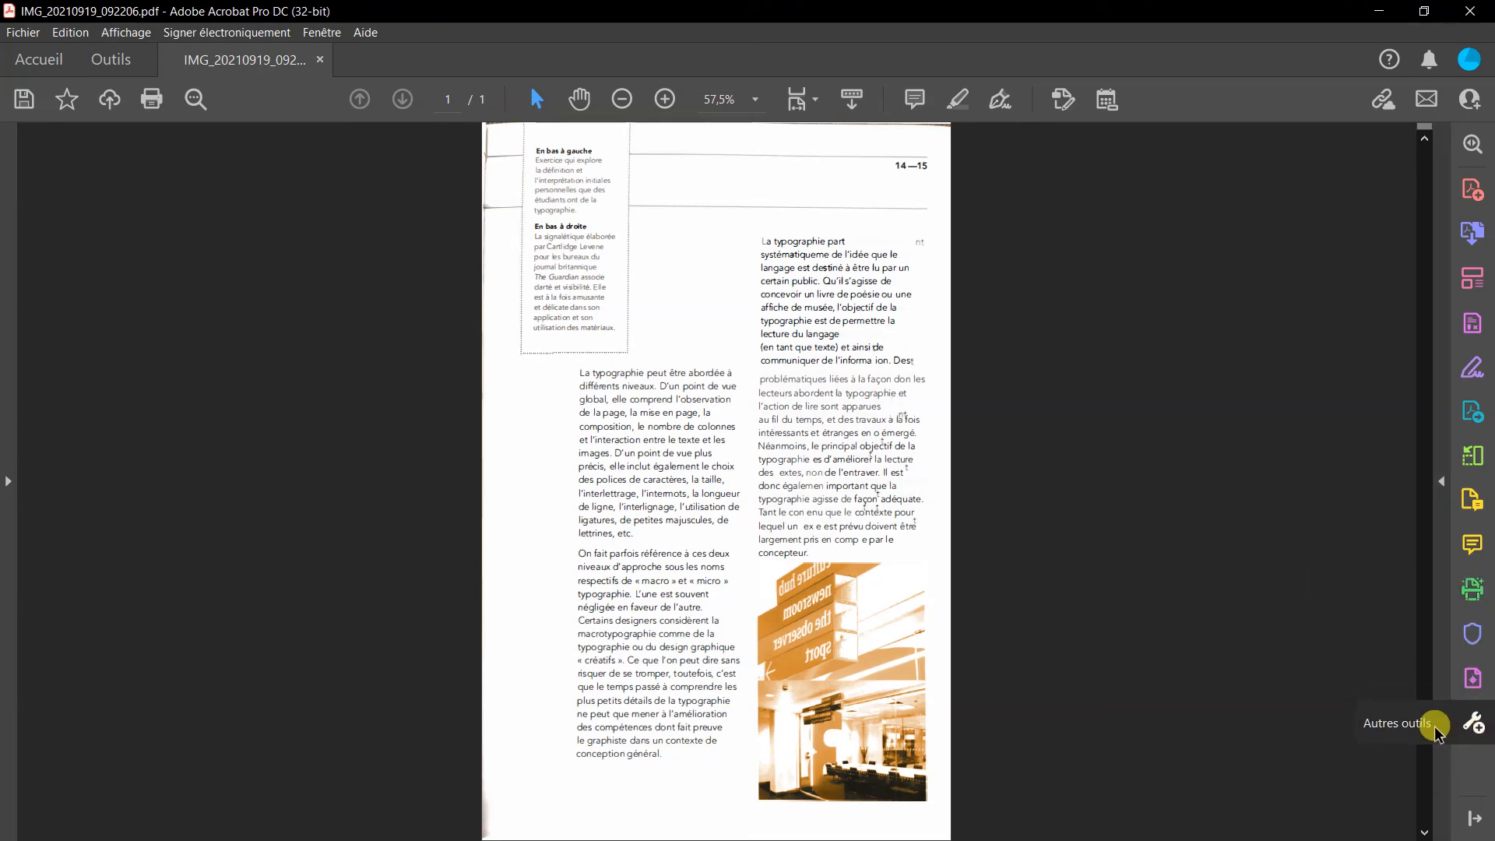
Show the complete list of tools and open Numérisation et OCR from it
{"action": "left_click", "coordinate": [1476, 725]}
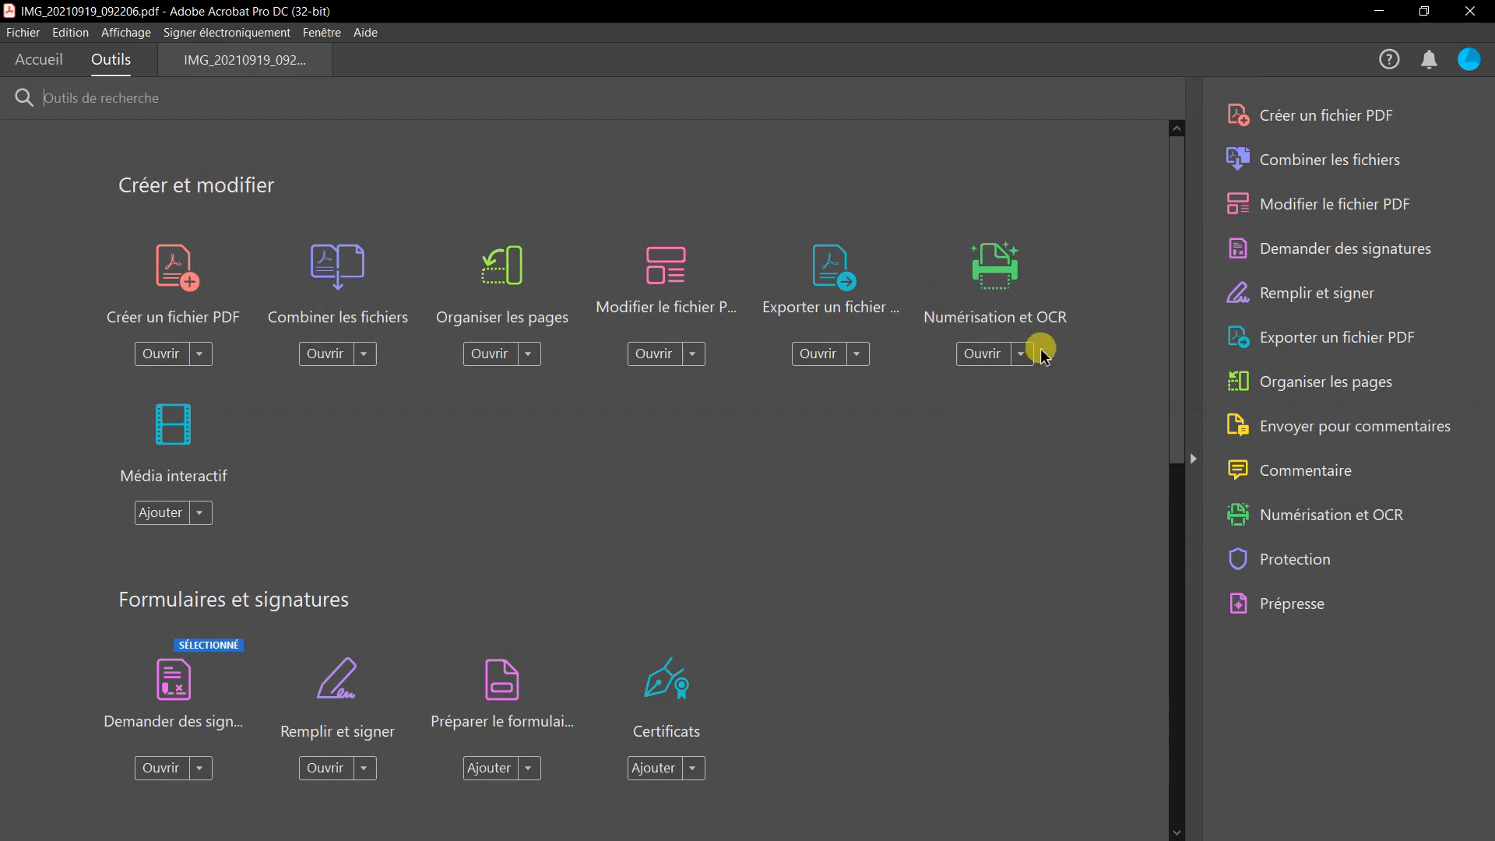
{"action": "left_click", "coordinate": [993, 271]}
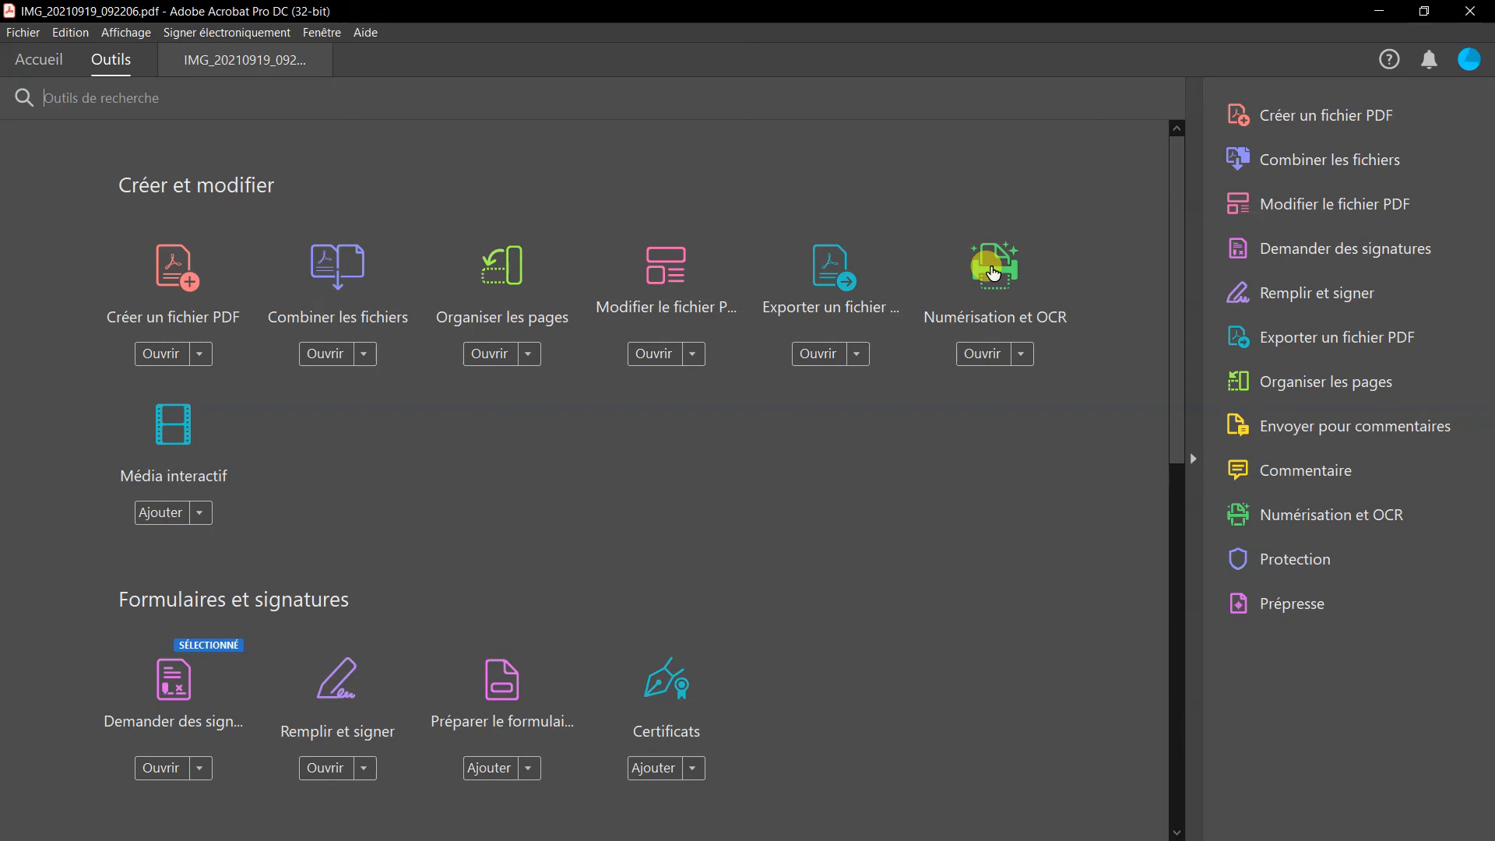